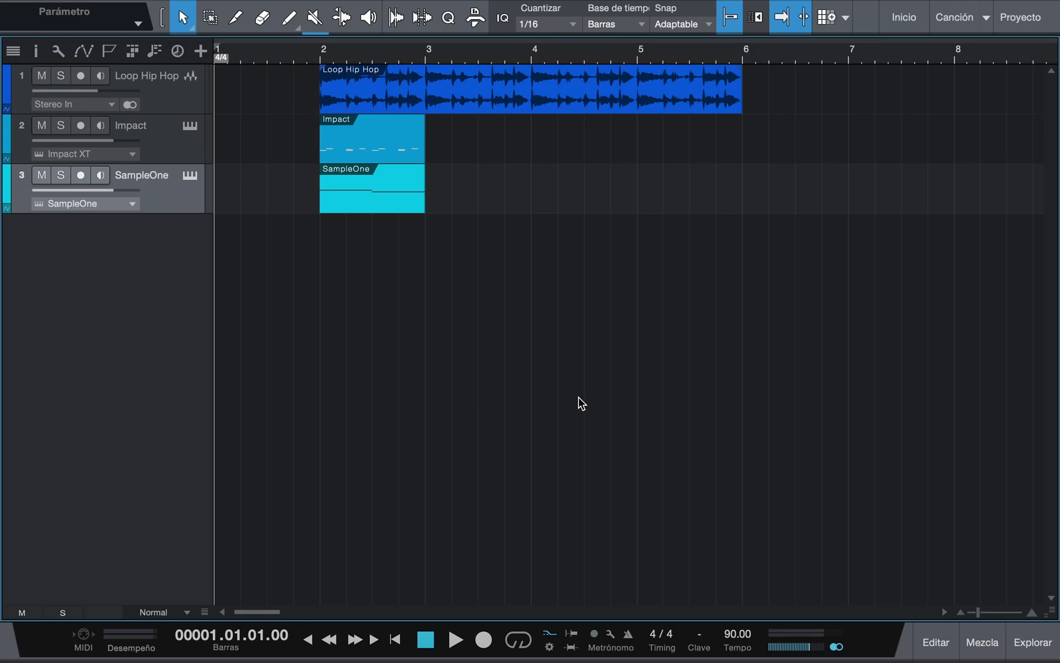
- Open the appearance settings (Apariencia) within the general preferences
key("super+comma")
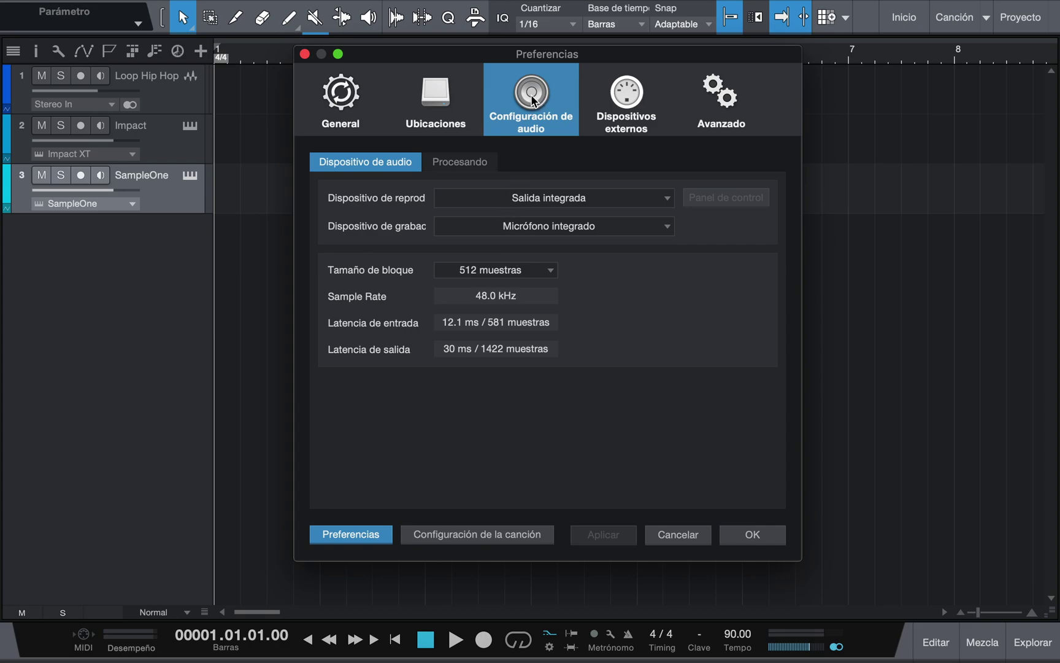
left_click(354, 92)
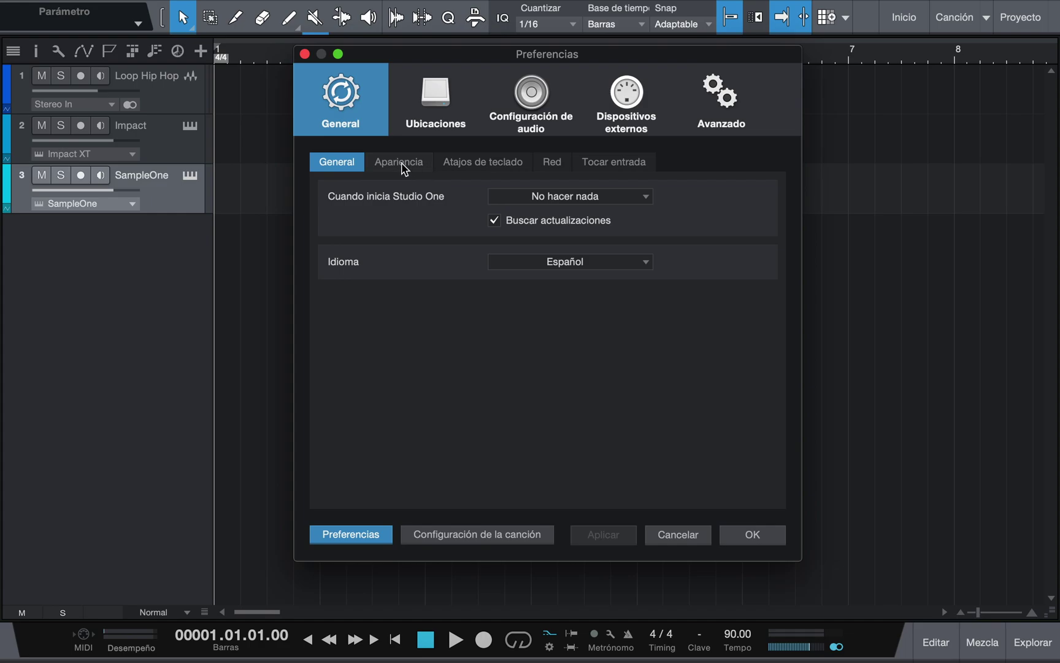
left_click(419, 170)
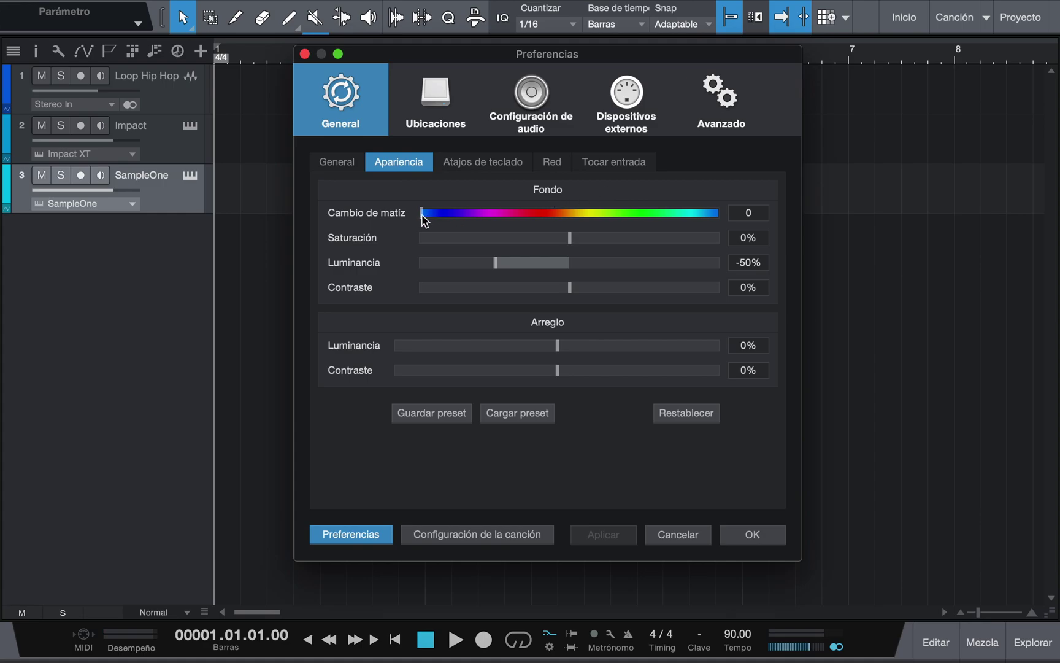
- Set the background hue shift (Cambio de matíz) to 50 and return it to 0
mouse_move(423, 217)
left_mouse_down()
mouse_move(705, 224)
mouse_move(421, 216)
left_mouse_up()
left_click(752, 216)
type("50")
key("Return")
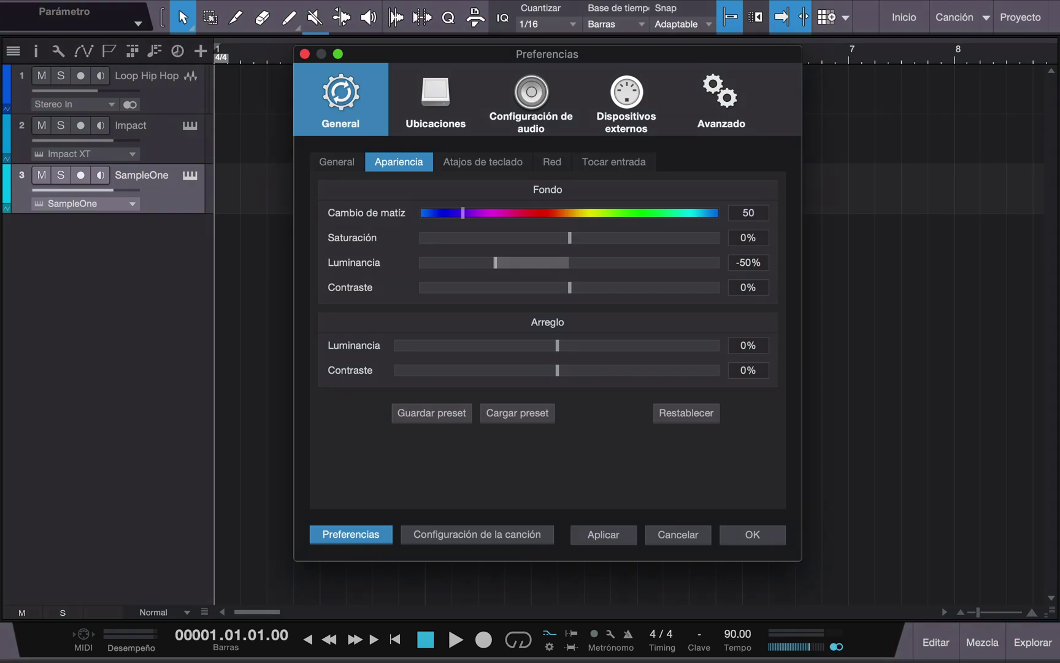
left_click_drag(464, 212, 411, 215)
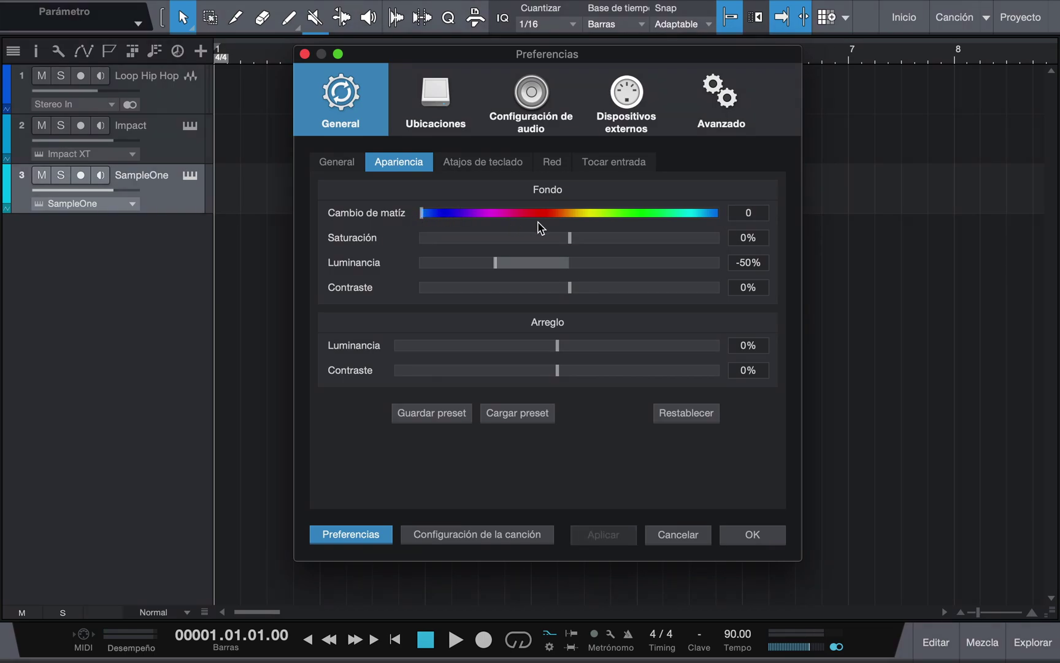
- Try the background saturation and luminance sliders and set the background contrast to -1%
mouse_move(570, 238)
left_mouse_down()
mouse_move(641, 239)
mouse_move(520, 248)
mouse_move(568, 243)
left_mouse_up()
mouse_move(495, 264)
left_mouse_down()
mouse_move(627, 265)
mouse_move(494, 268)
left_mouse_up()
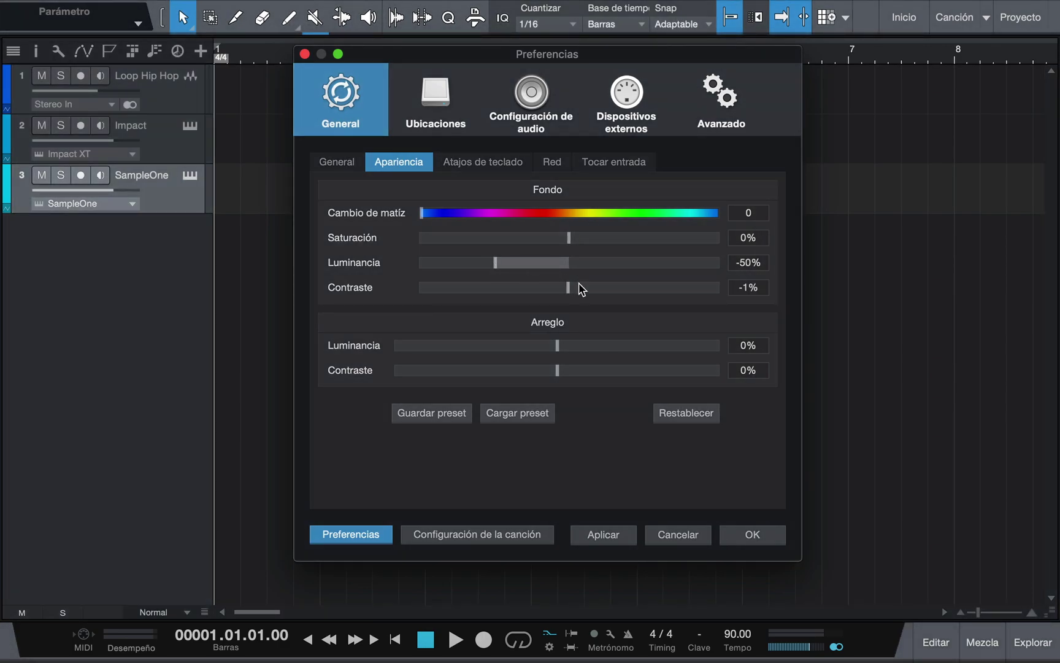
mouse_move(570, 287)
left_mouse_down()
mouse_move(691, 298)
mouse_move(457, 296)
mouse_move(568, 298)
left_mouse_up()
- Move the preferences window off the arrangement, try an arrangement luminance of 75%, and return arrangement luminance and contrast to 0%
left_click_drag(688, 53, 463, 49)
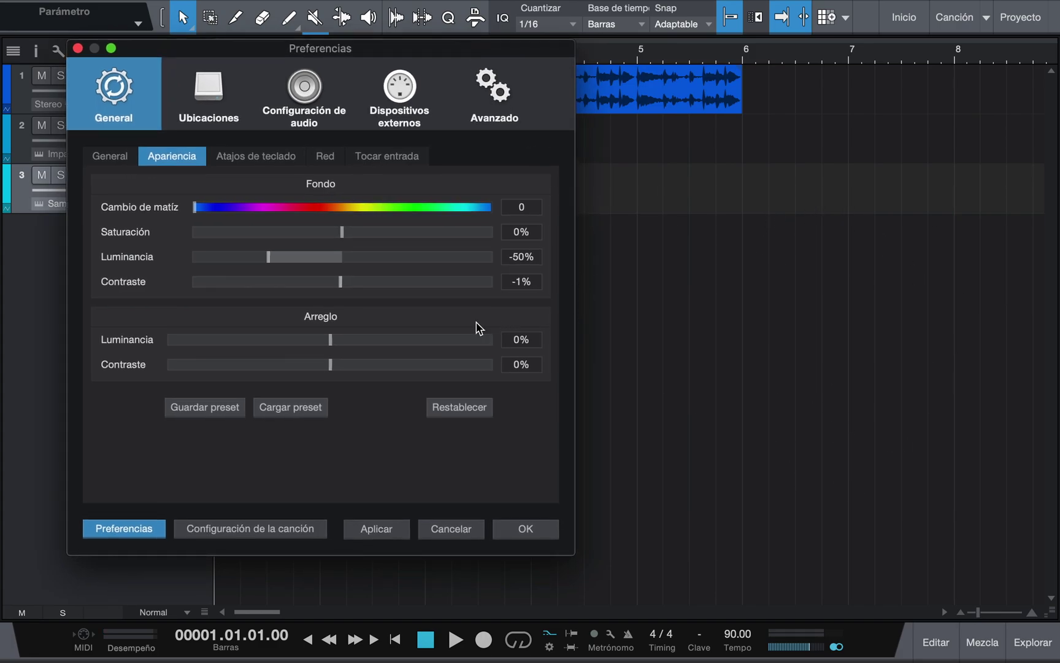
left_click_drag(331, 341, 455, 342)
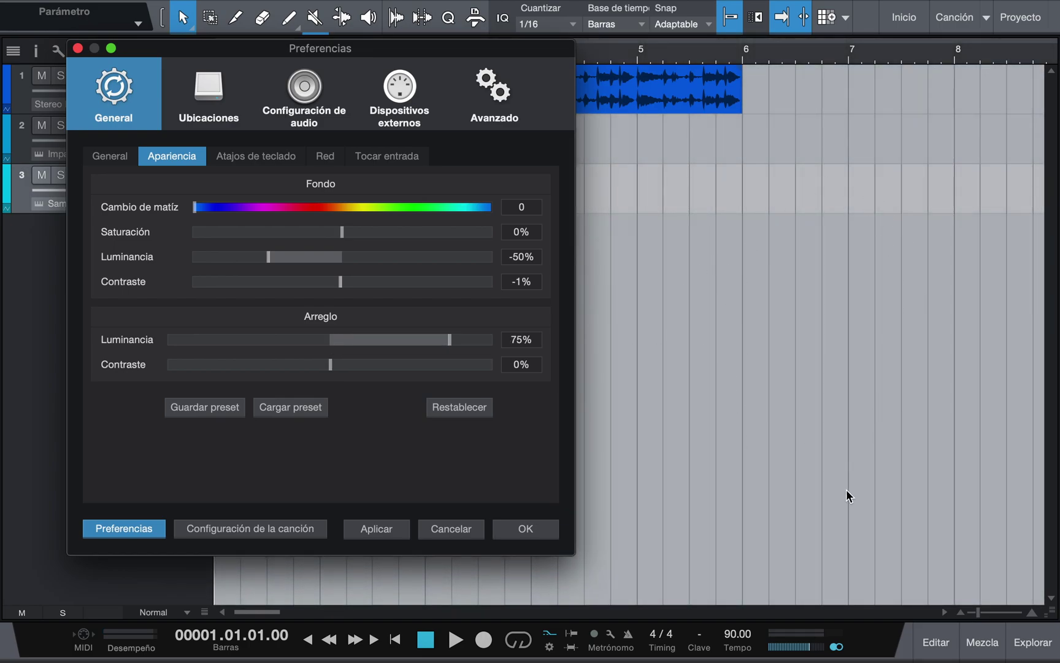
left_click_drag(448, 339, 331, 375)
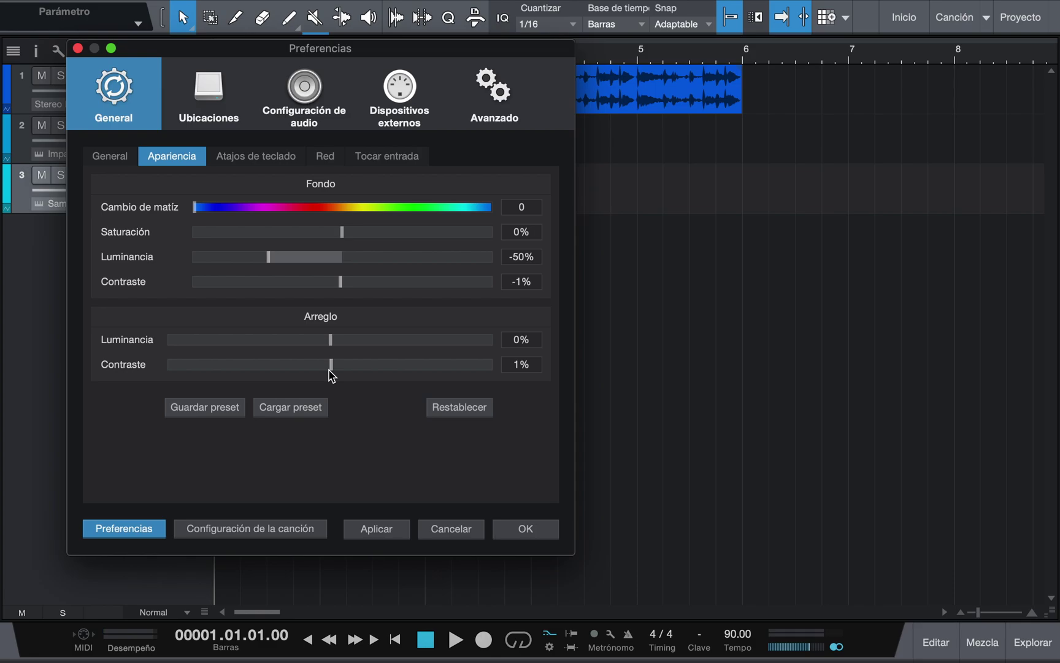
left_click_drag(331, 376, 330, 376)
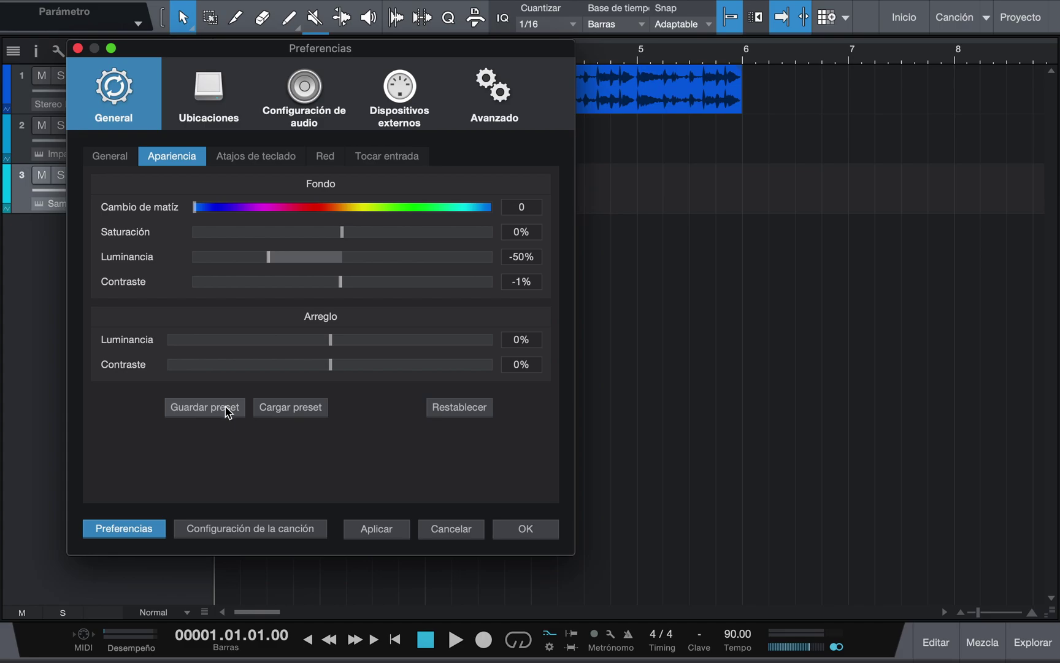
- Save the current appearance settings as a preset named "Mi Preset"
left_click(204, 406)
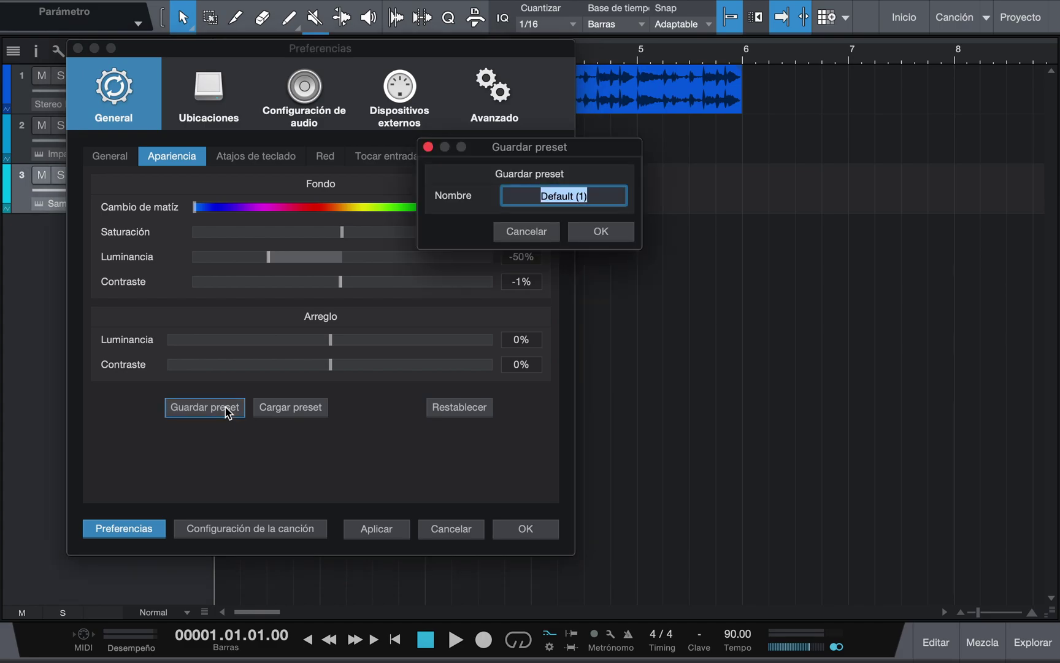
type("Mi Preset")
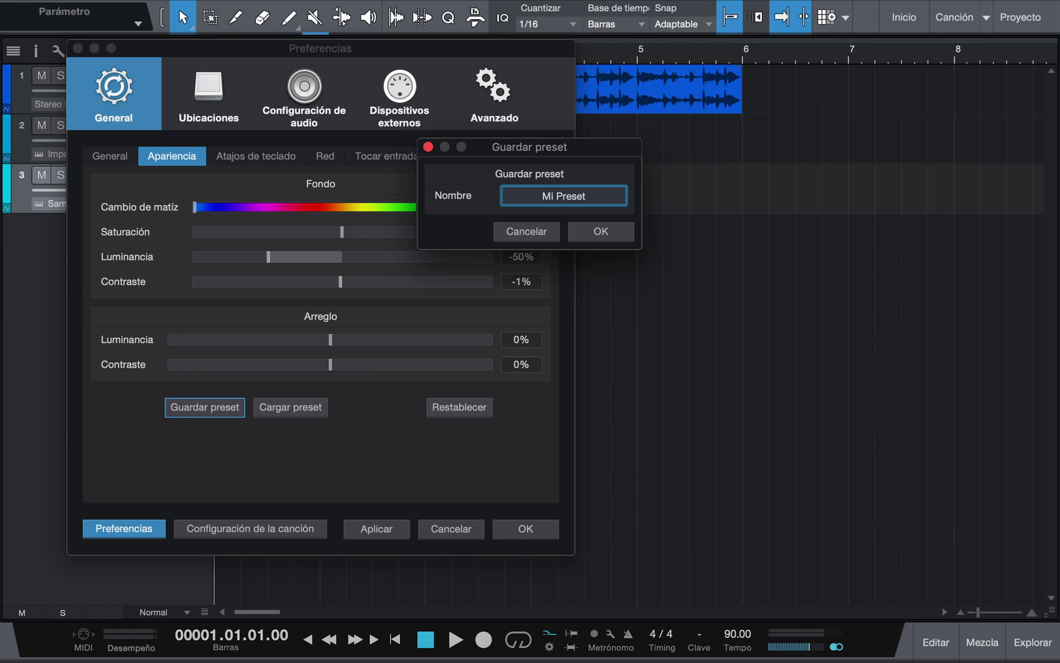
key("Return")
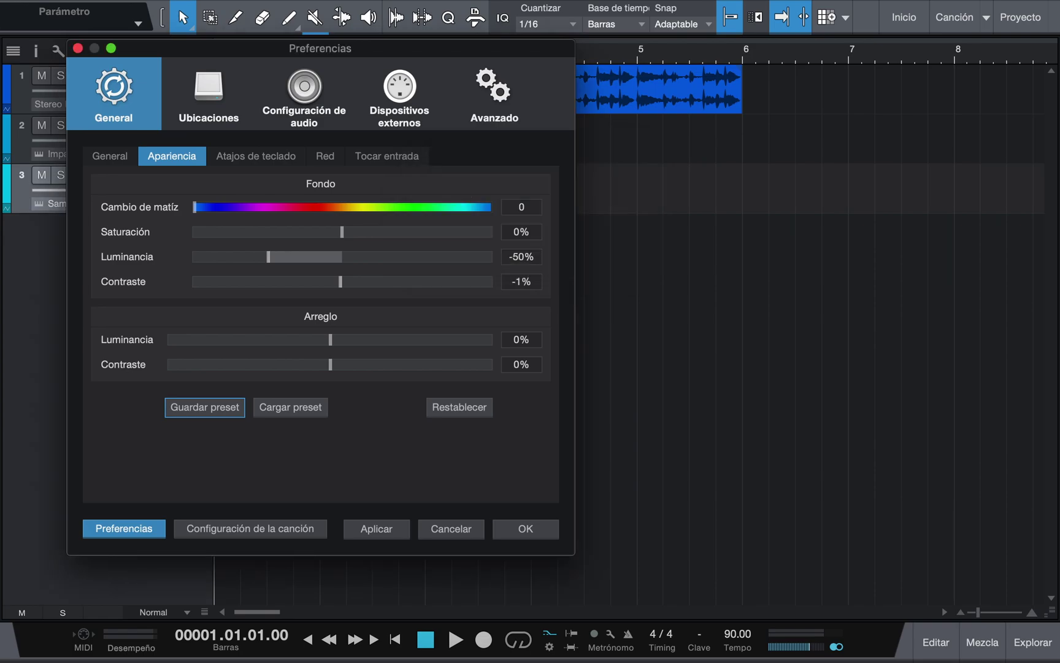
- Delete the "Mi Preset" appearance preset and reset the appearance settings to their defaults
left_click(315, 407)
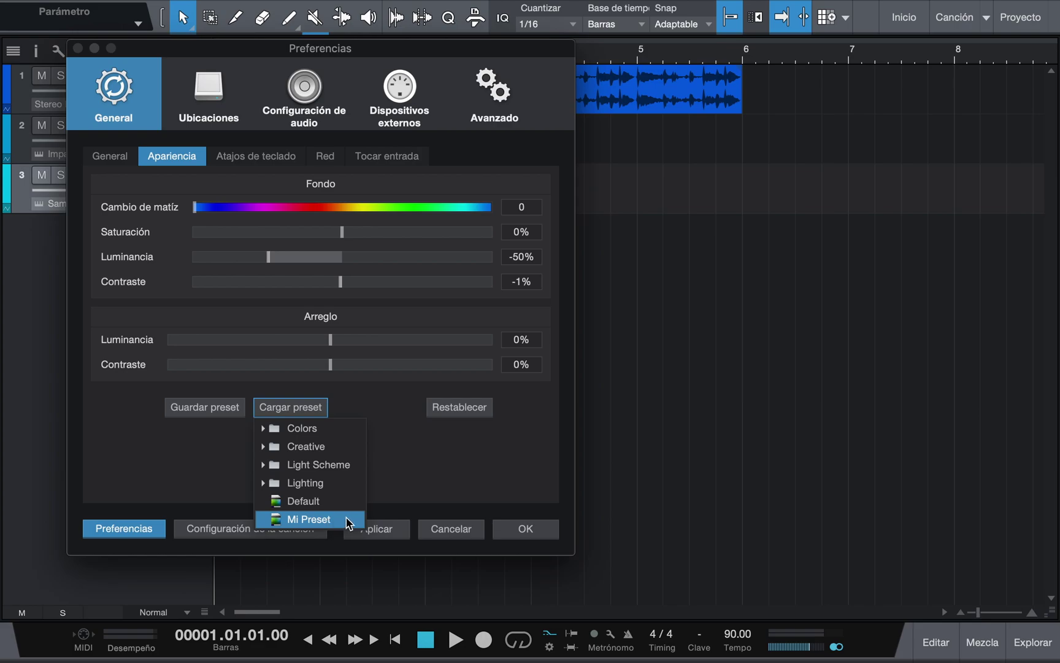
left_click(400, 460)
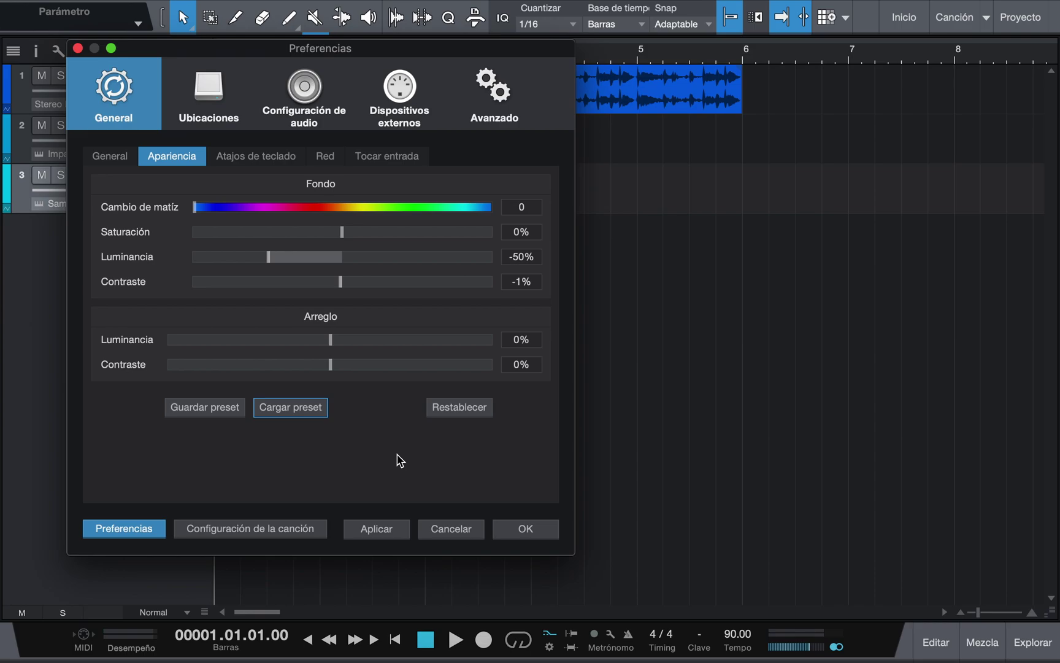
left_click(293, 410)
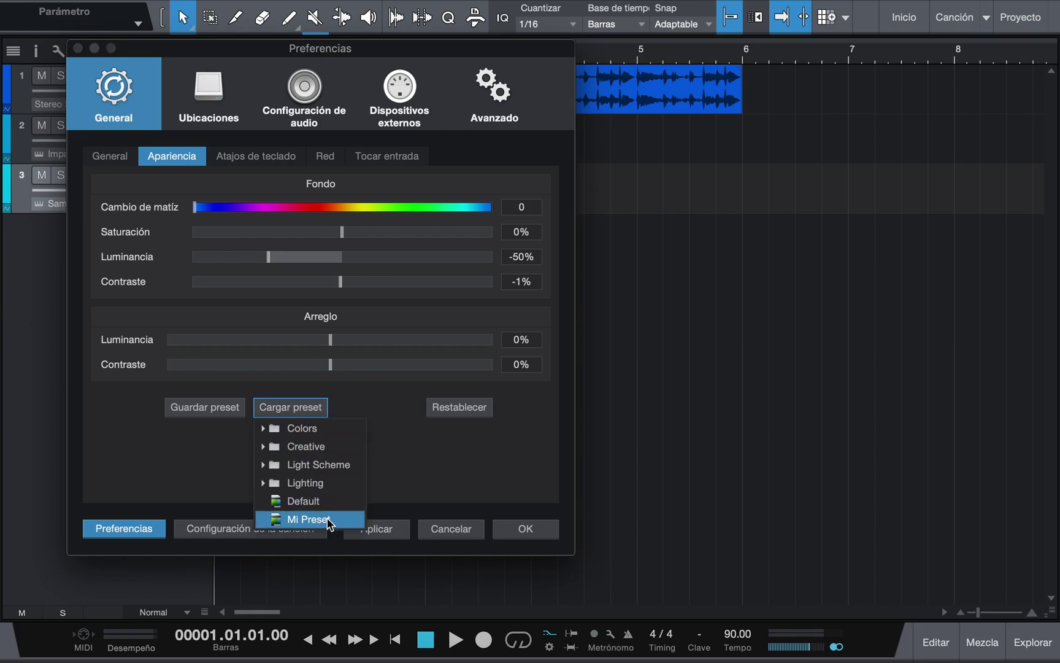
right_click(350, 523)
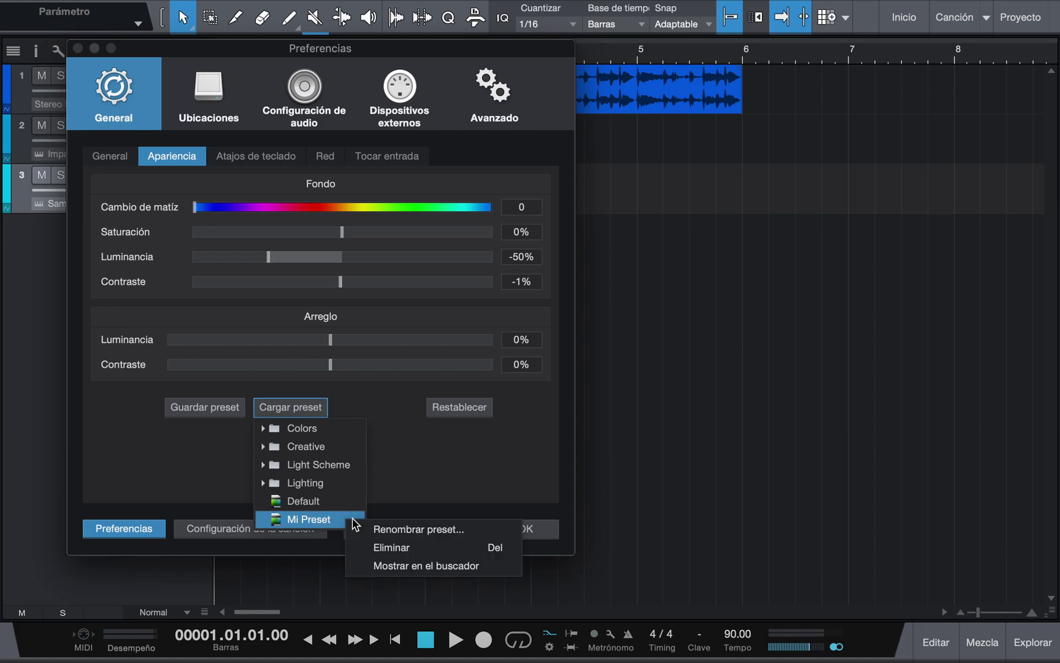
left_click(402, 547)
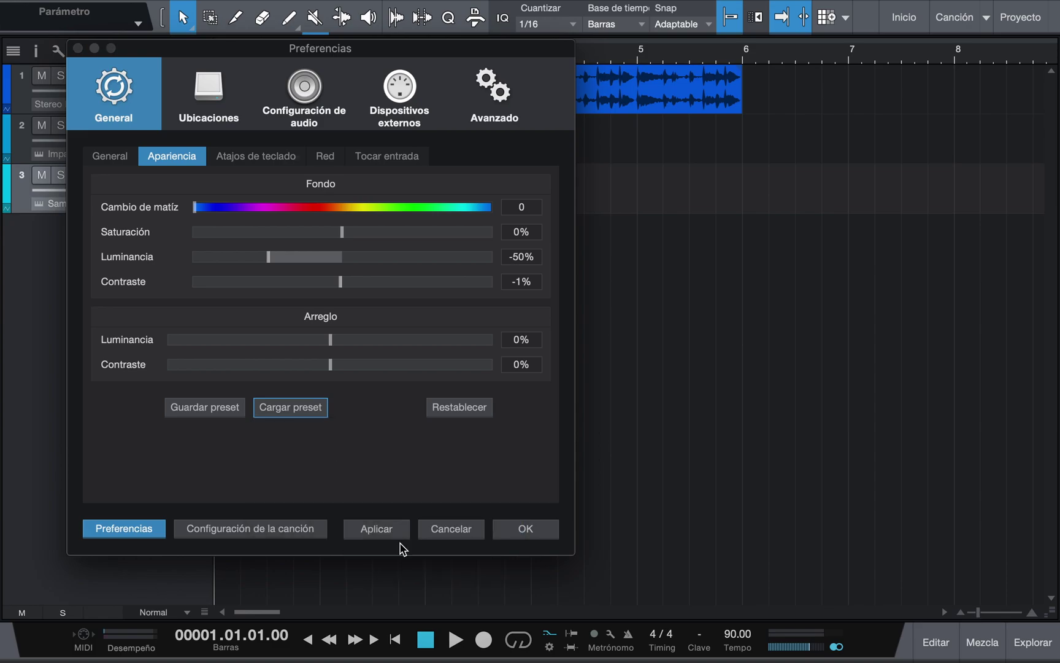
left_click(418, 197)
left_click(445, 410)
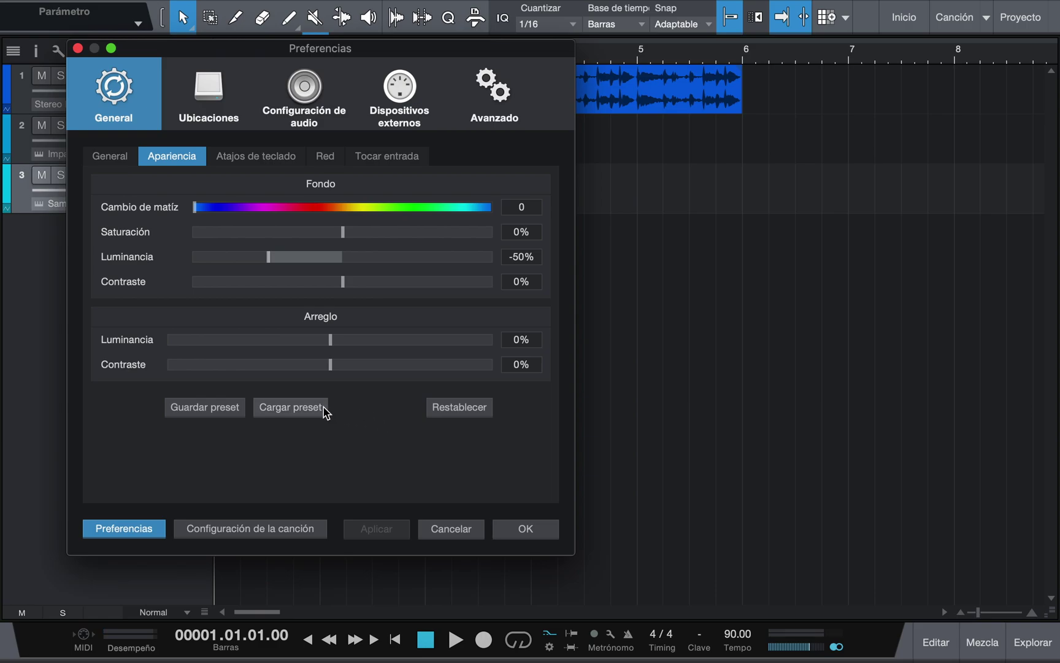
- Examine the appearance presets in the Colors, Creative, Light Scheme and Lighting folders, and cancel the preferences without loading one
left_click(325, 413)
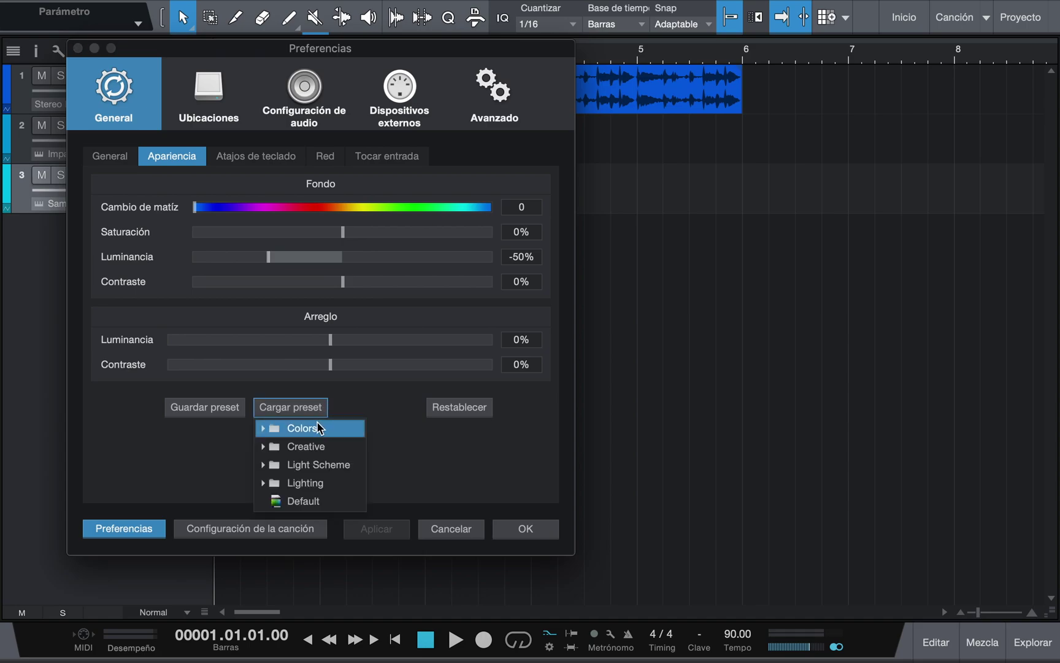
left_click(318, 428)
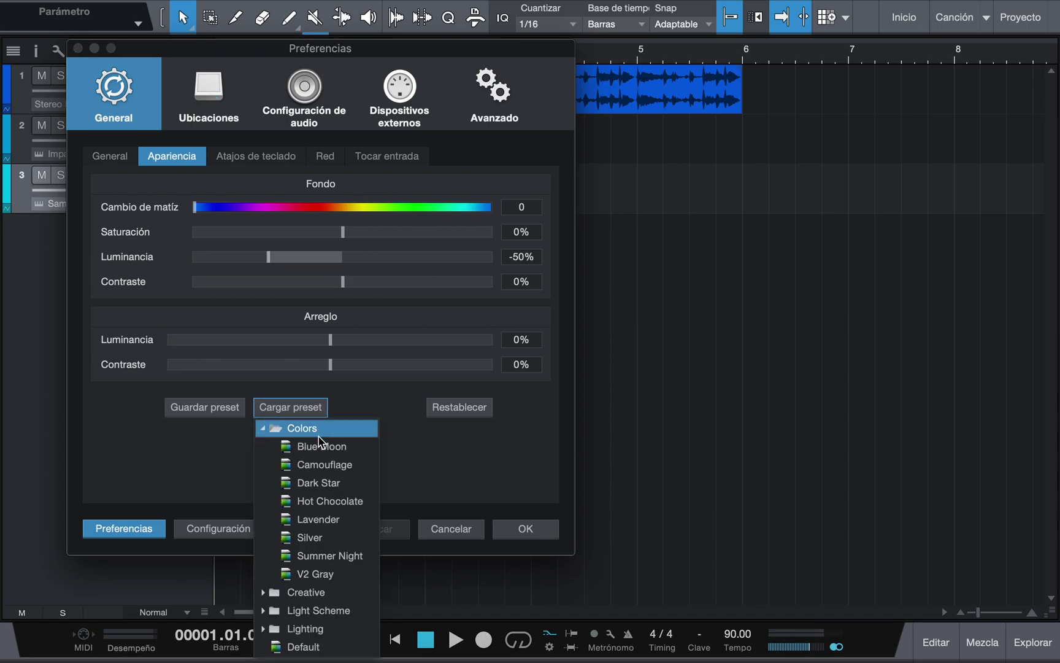
left_click(319, 429)
left_click(319, 446)
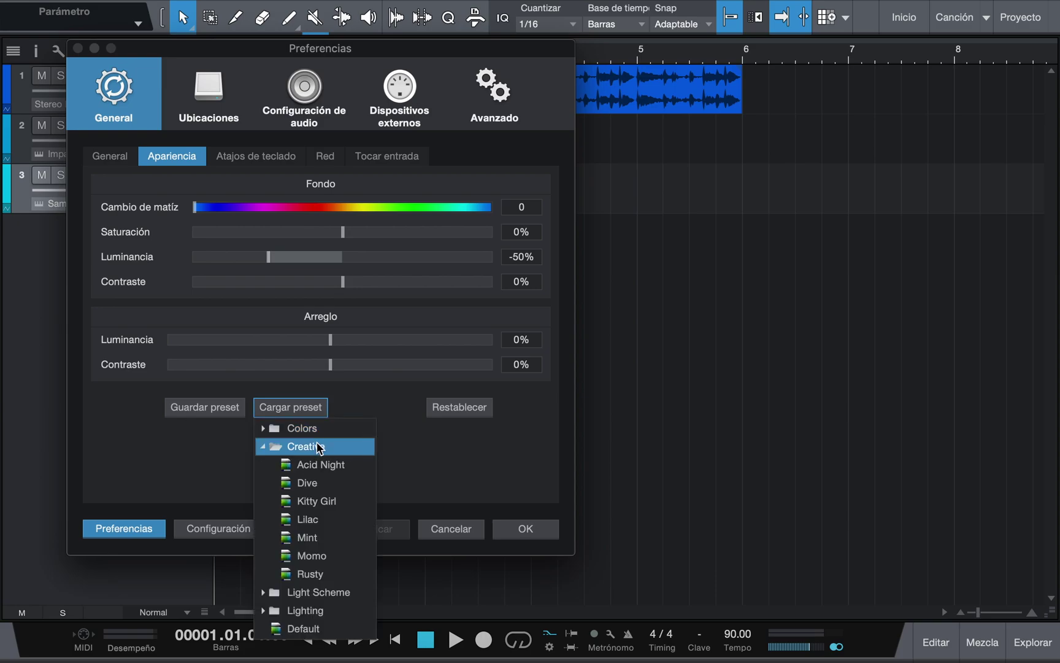
left_click(319, 446)
left_click(319, 464)
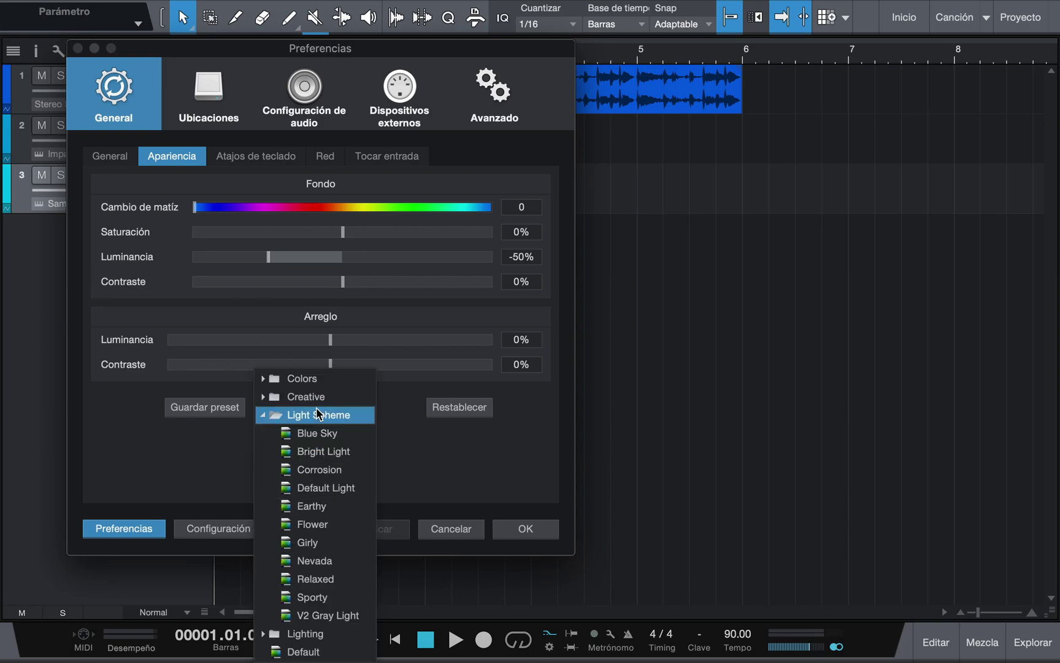
left_click(319, 414)
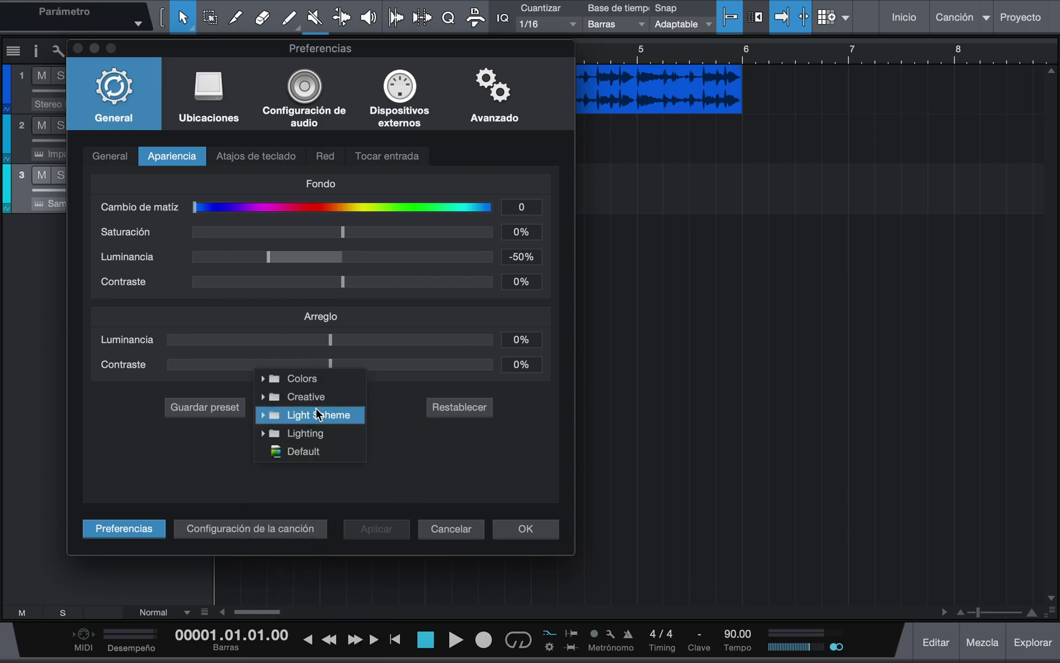
left_click(317, 379)
left_click(318, 379)
left_click(319, 398)
left_click(317, 397)
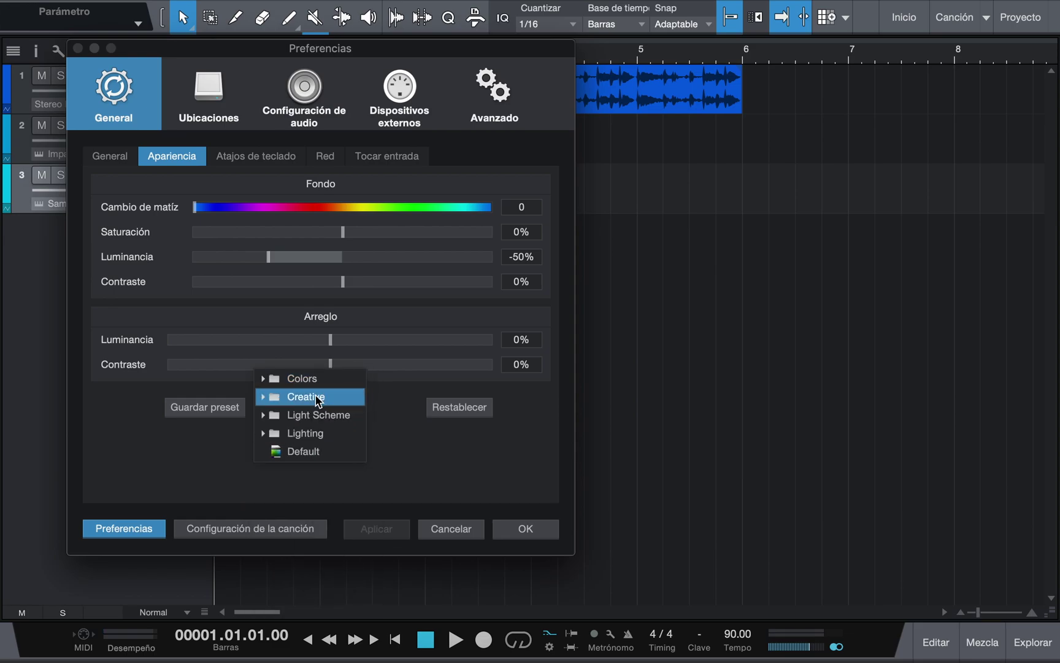
left_click(317, 415)
left_click(317, 417)
left_click(317, 433)
left_click(307, 433)
left_click(397, 439)
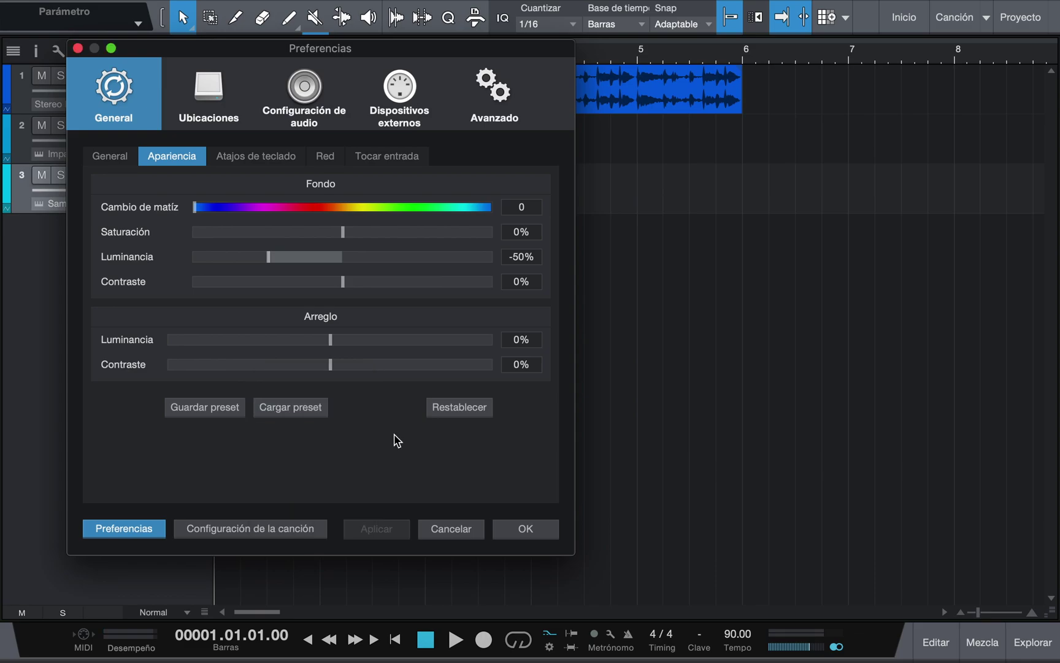
left_click(478, 526)
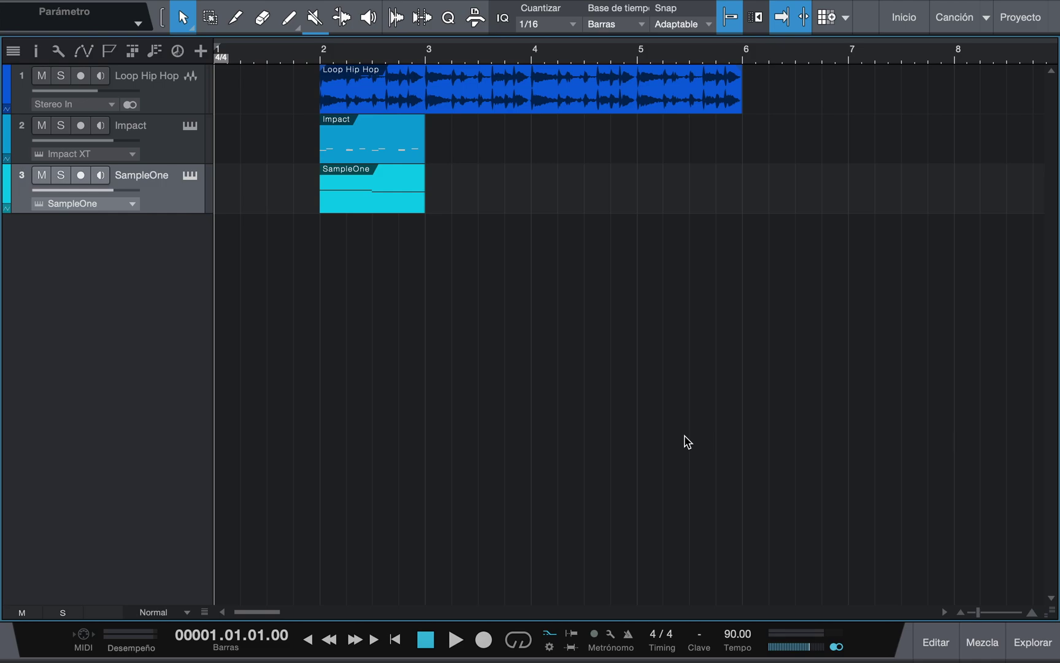
- Change the colour of the Loop Hip Hop track to pinkish red
left_click(8, 91)
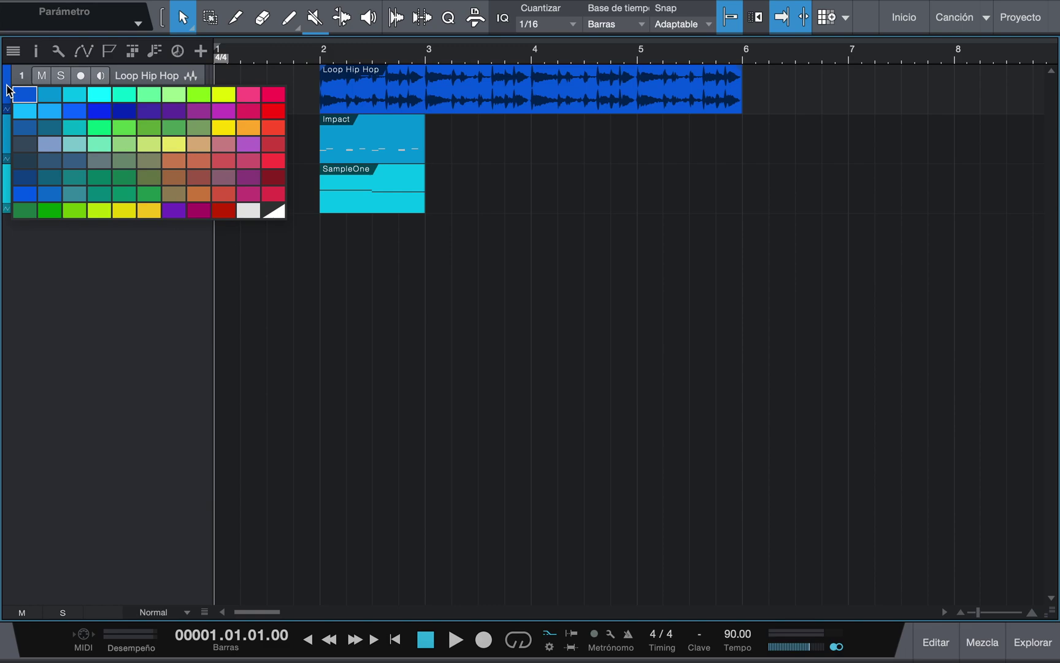
left_click(274, 96)
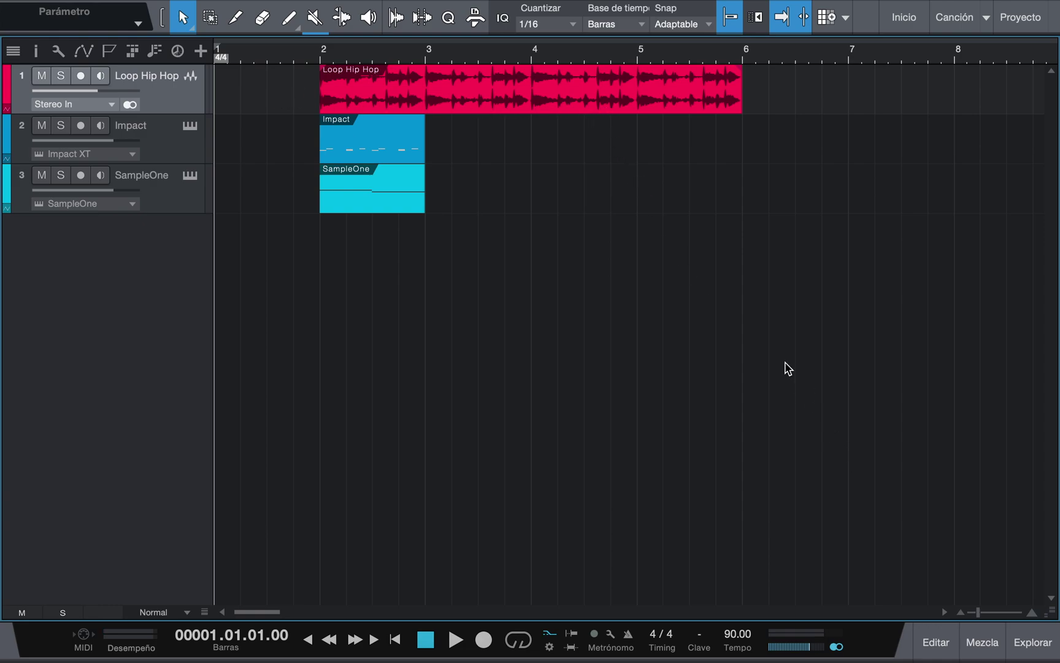
- Show the mixing console and enable the colouring of channel strips (Colorear bandas de canal) in its options
key("F3")
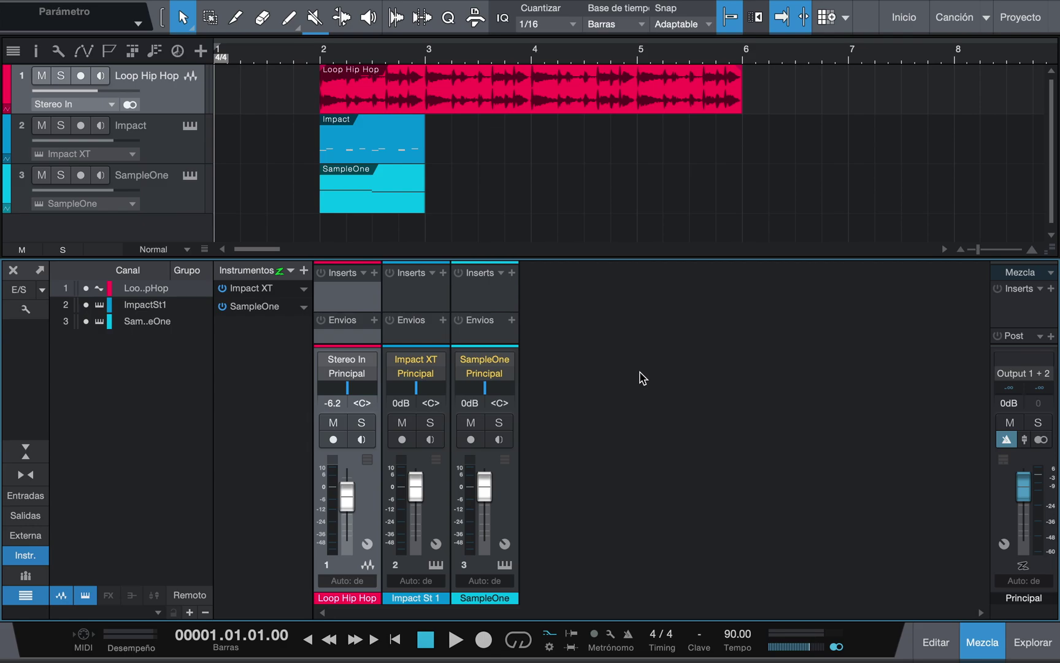
left_click(25, 309)
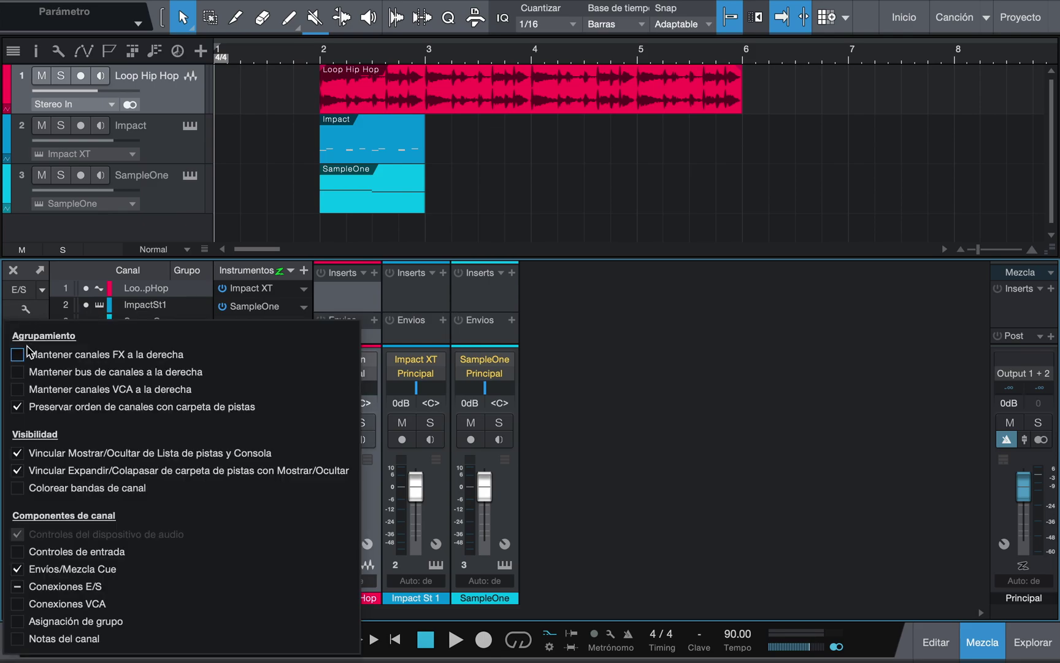
left_click(17, 489)
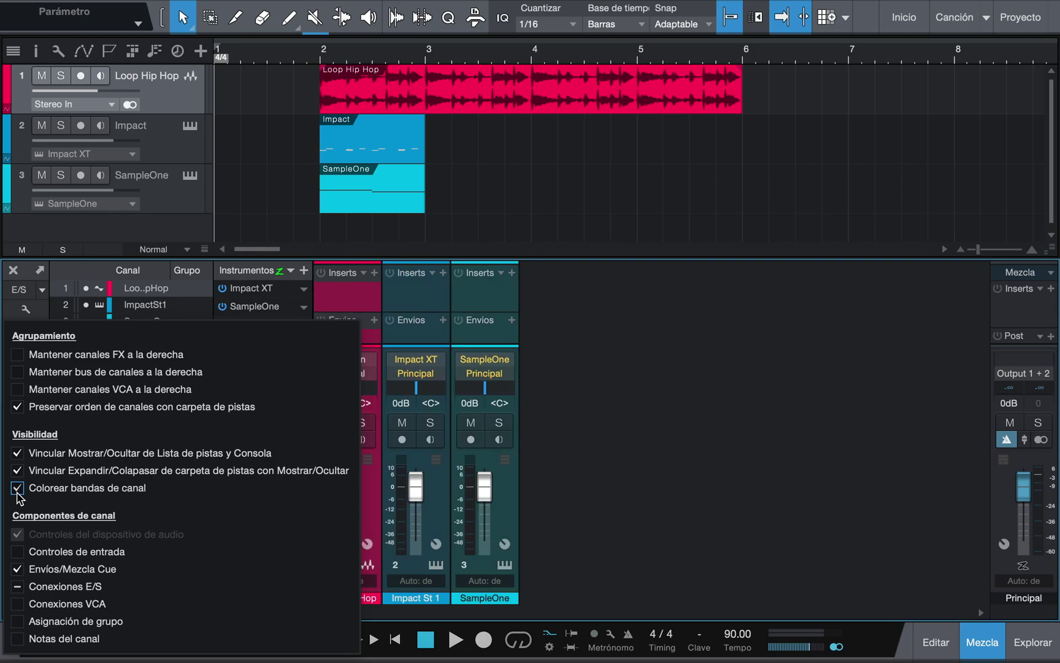
left_click(344, 301)
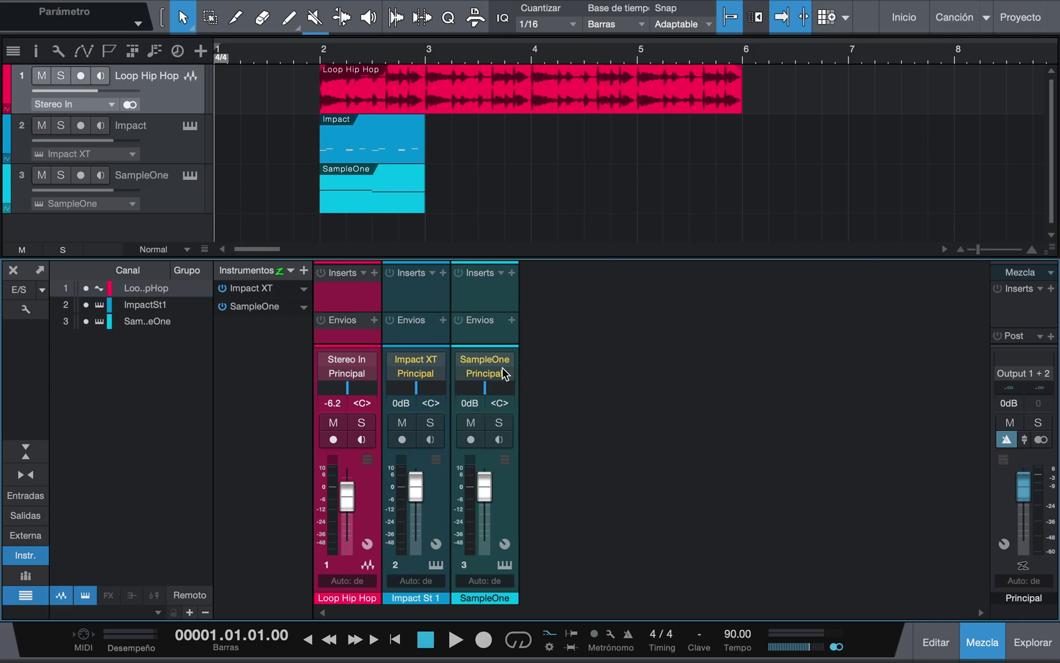
- Disable the colouring of channel strips in the console options
left_click(32, 309)
left_click(17, 488)
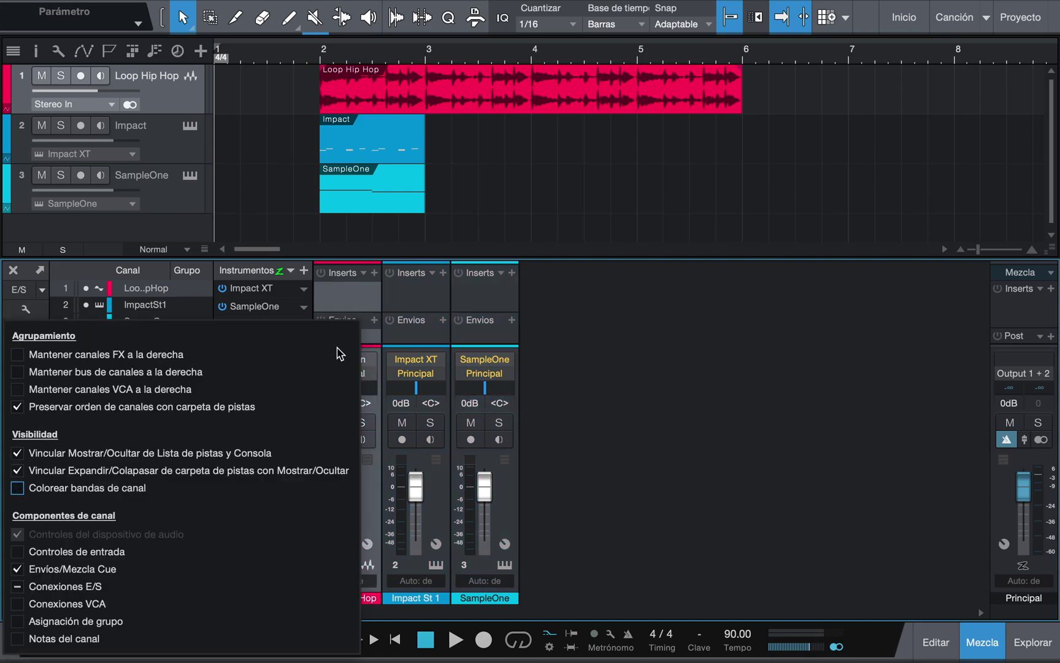
left_click(353, 295)
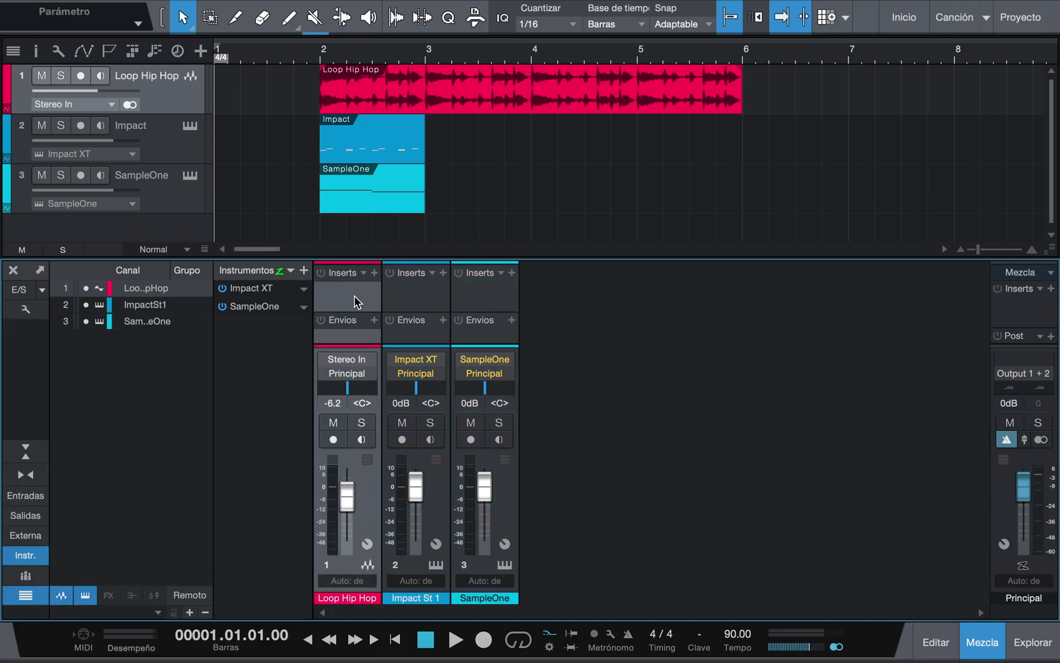
- Hide the mixing console, view the Impact part's notes in the note editor, and close the editor
key("F3")
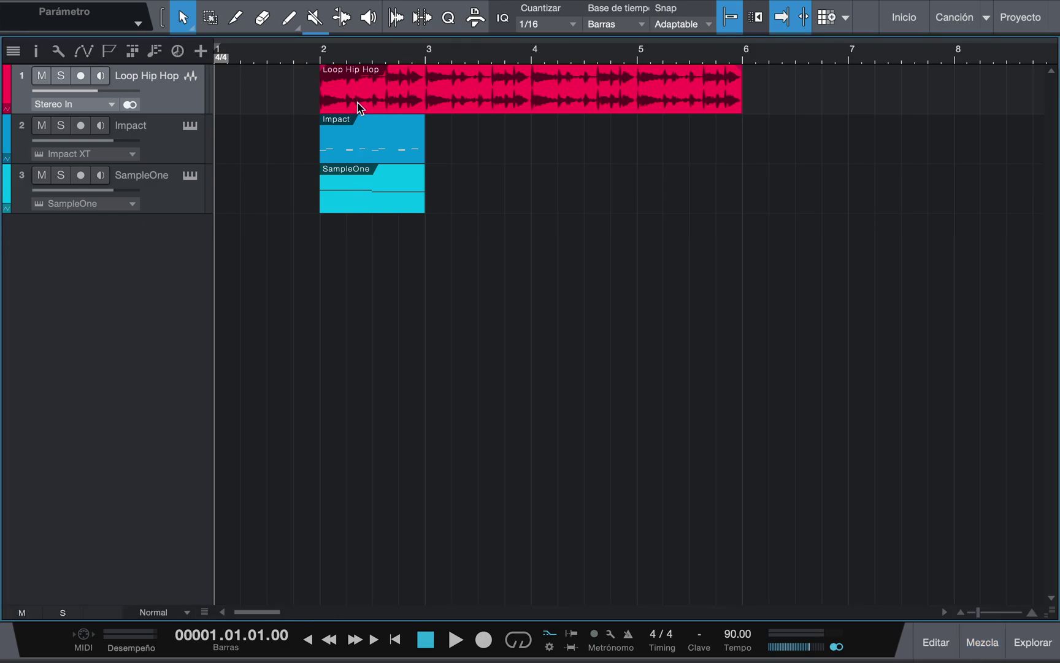
left_click(361, 145)
double_click(360, 145)
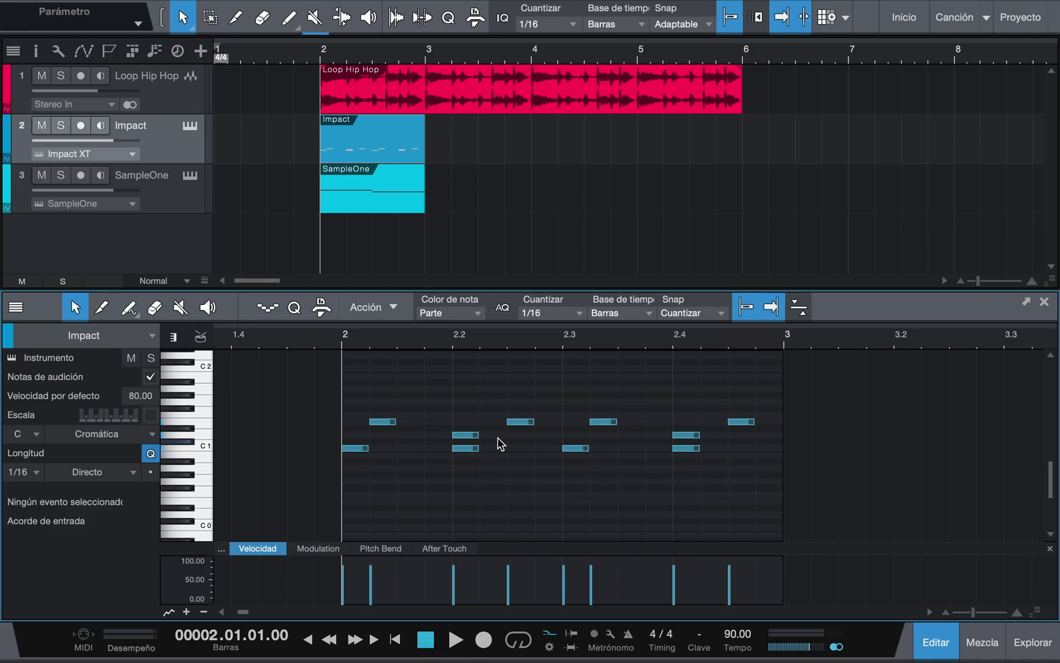
key("F2")
left_click(494, 410)
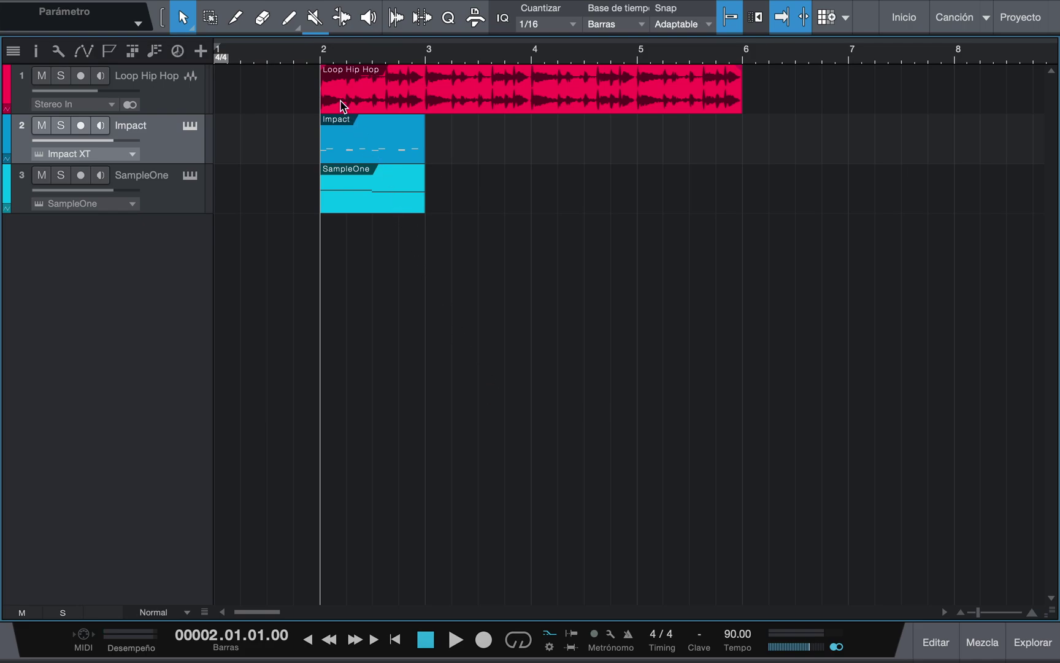
- Change the colour of the Impact event in the arrangement to purple, leaving its track colour as it is
right_click(349, 143)
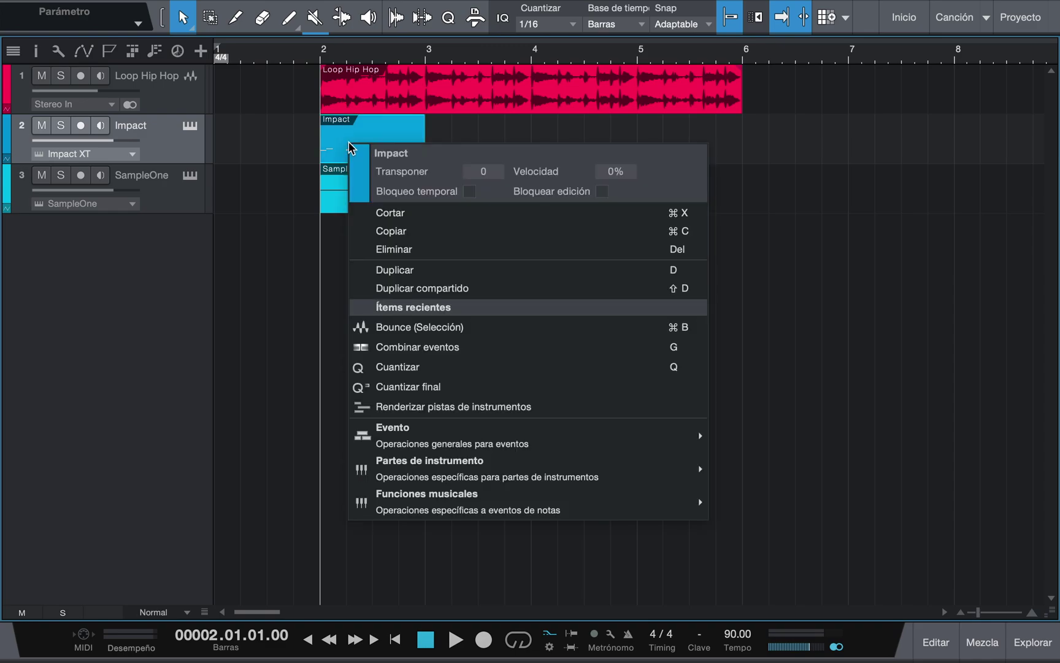
left_click(361, 172)
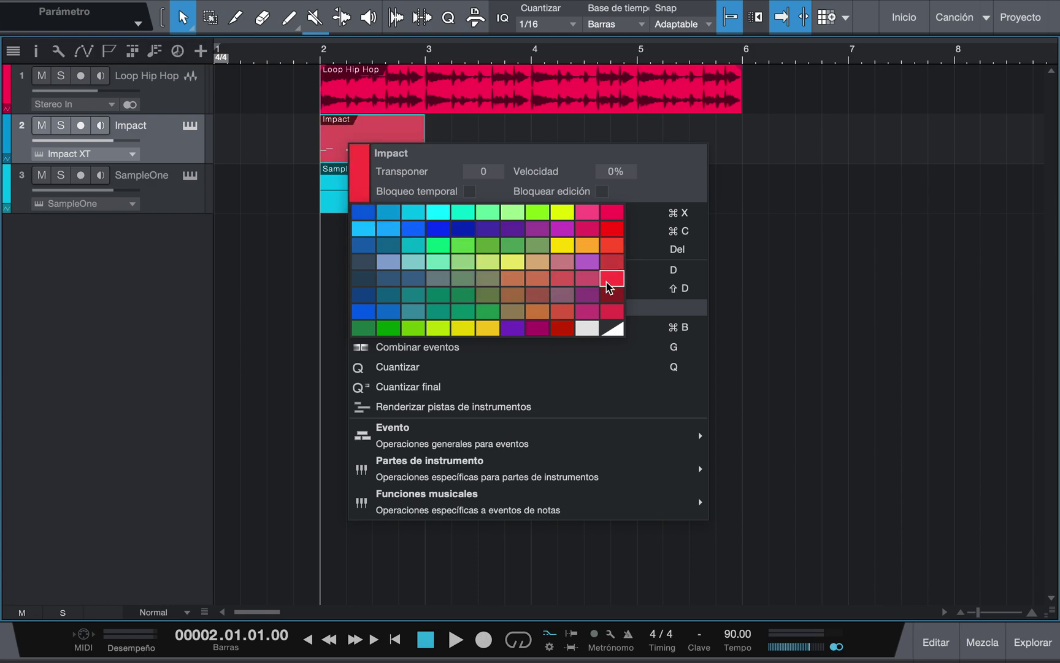
left_click(512, 329)
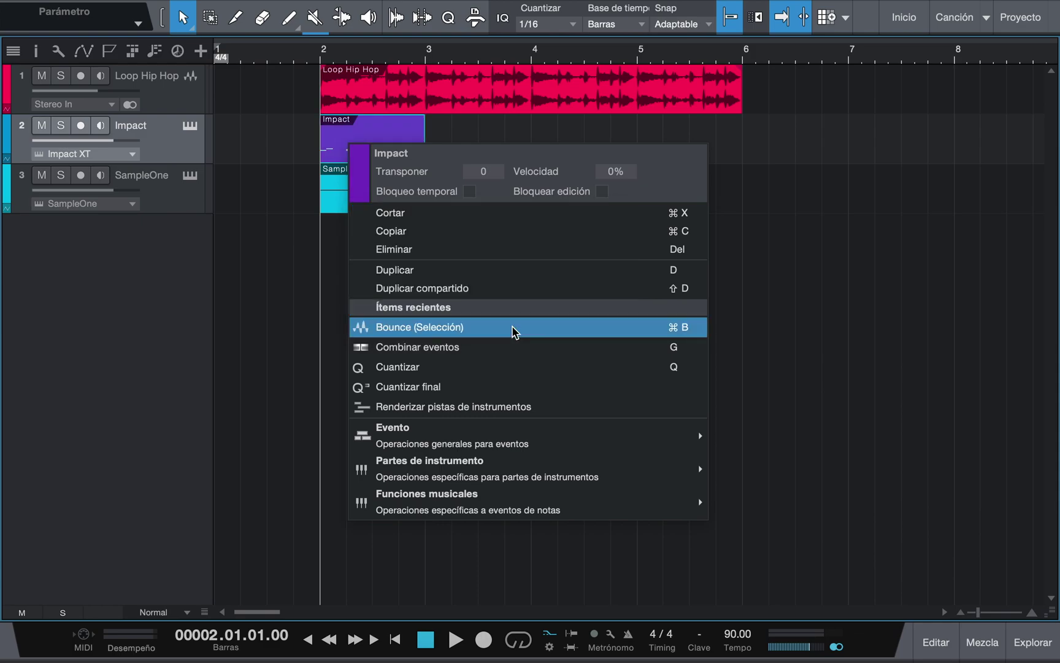
left_click(569, 131)
left_click(569, 131)
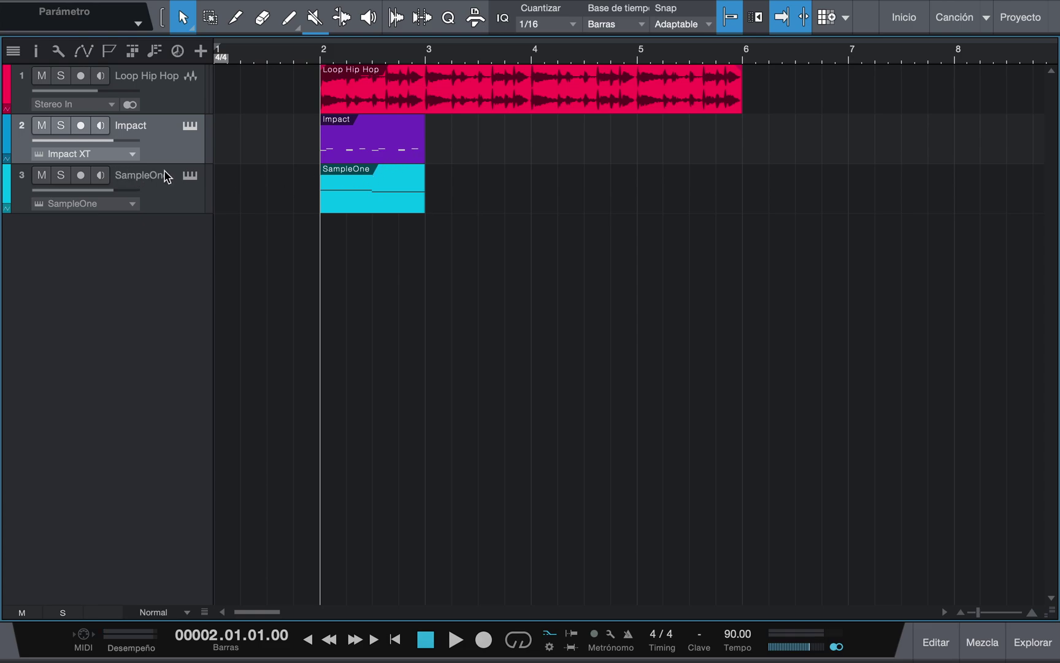
left_click(383, 209)
left_click(466, 190)
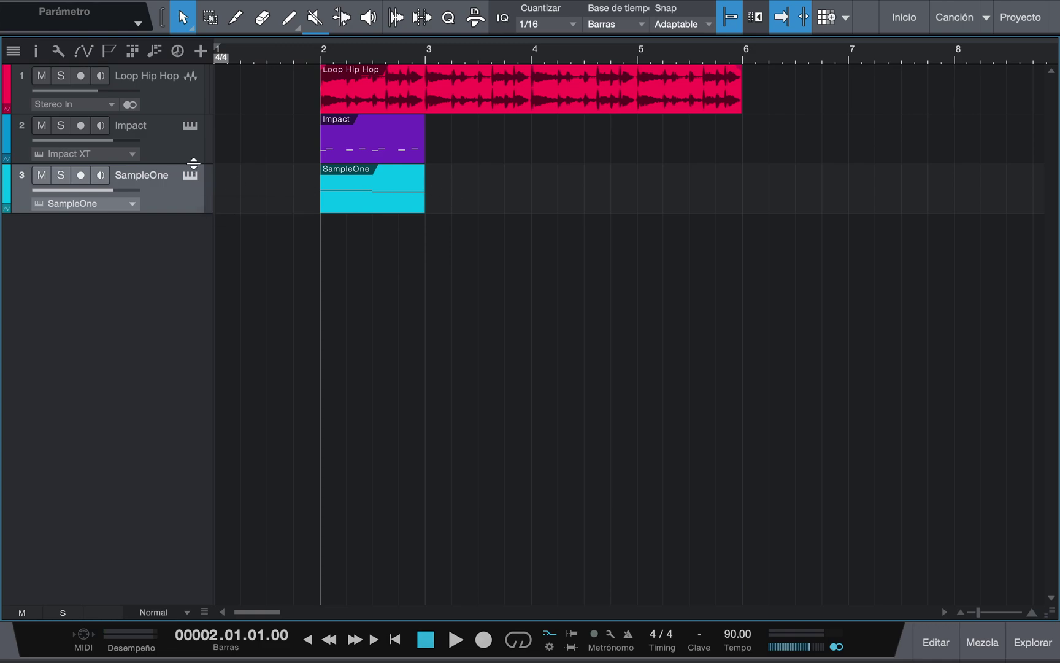
- Show the Impact XT instrument, cycle its panel through colour schemes including green and red, and close its window
left_click(190, 127)
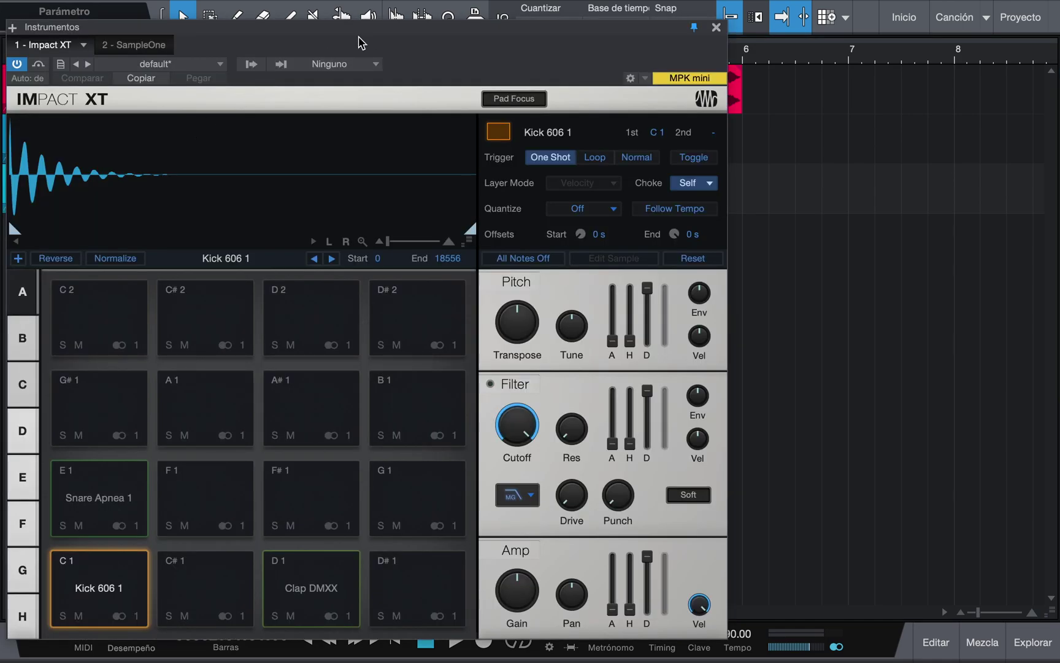
left_click_drag(398, 33, 569, 18)
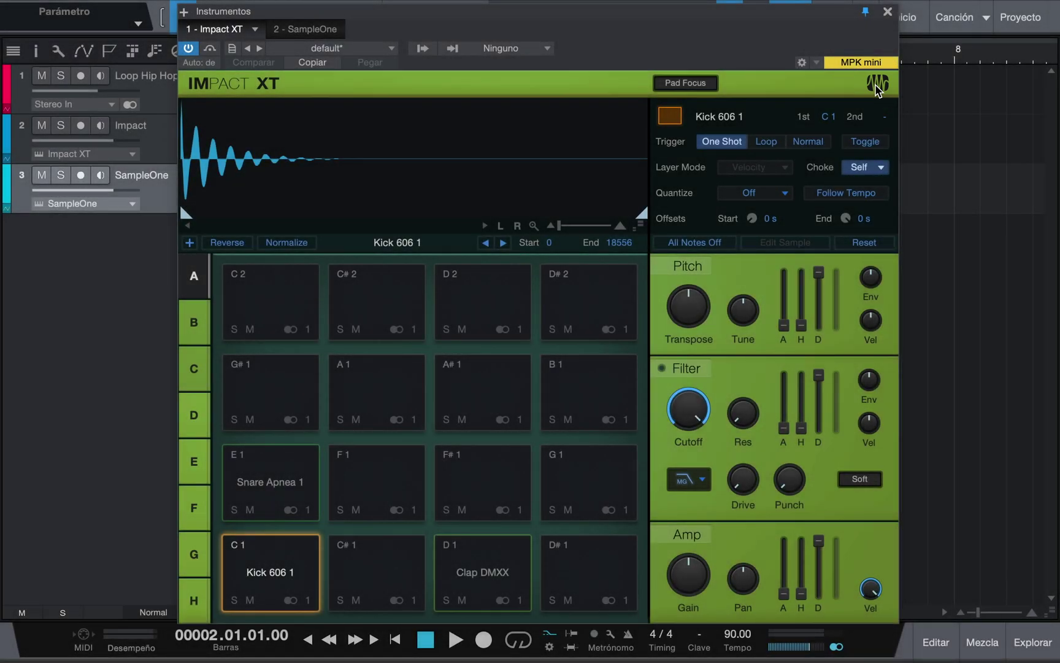
left_click(877, 85)
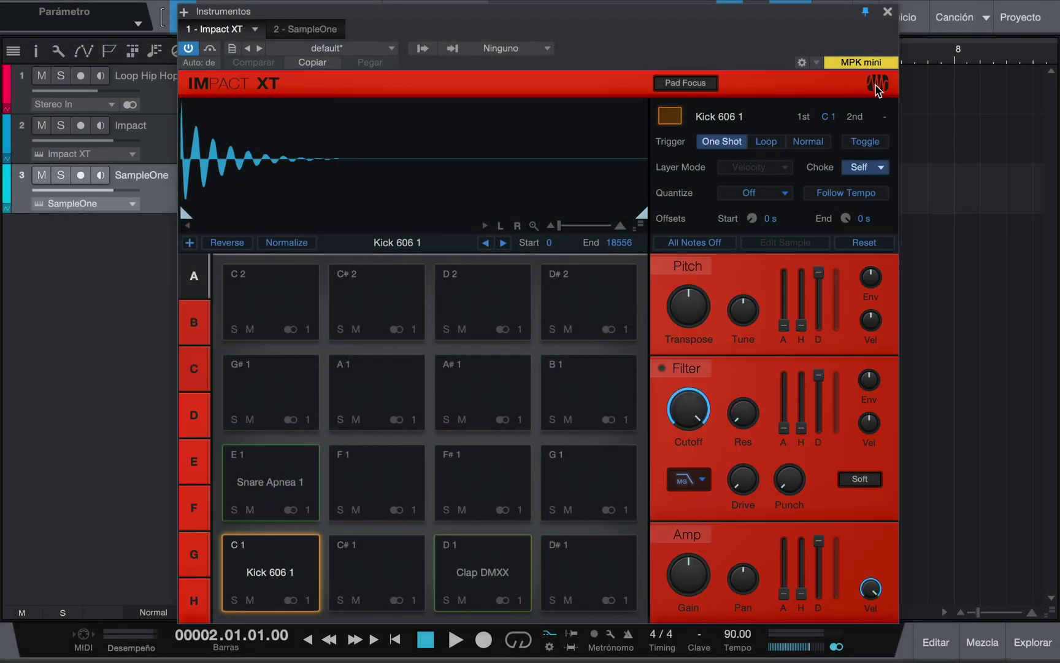
left_click(877, 86)
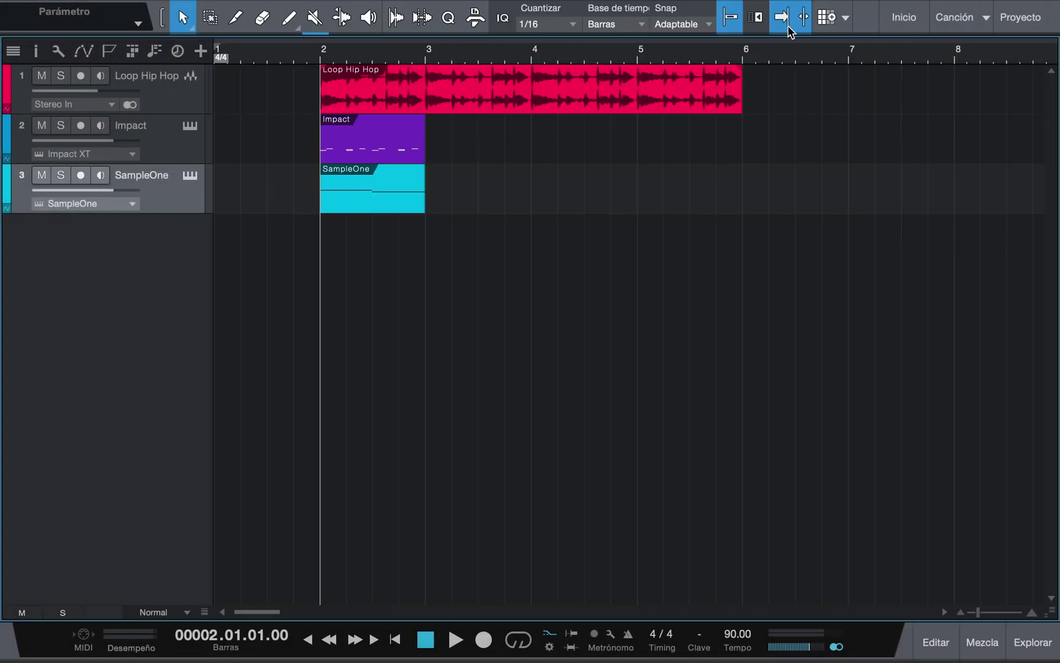
left_click(887, 11)
- Show the SampleOne XT instrument, switch its panel to the red colour scheme, and close its window
left_click(190, 177)
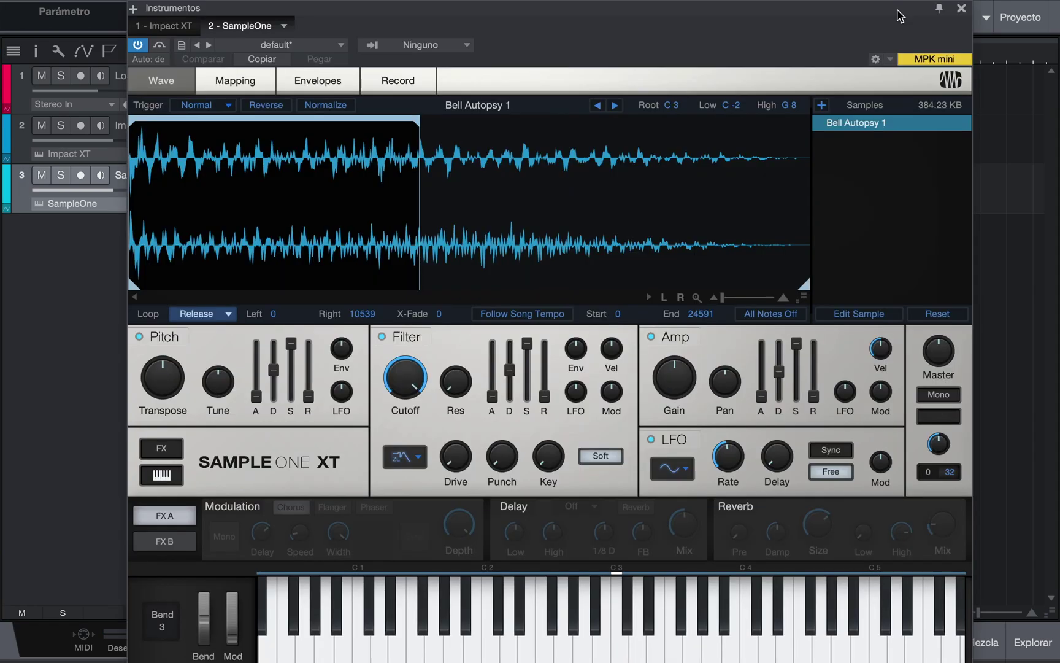
left_click(952, 80)
left_click(953, 80)
left_click(953, 79)
left_click(953, 80)
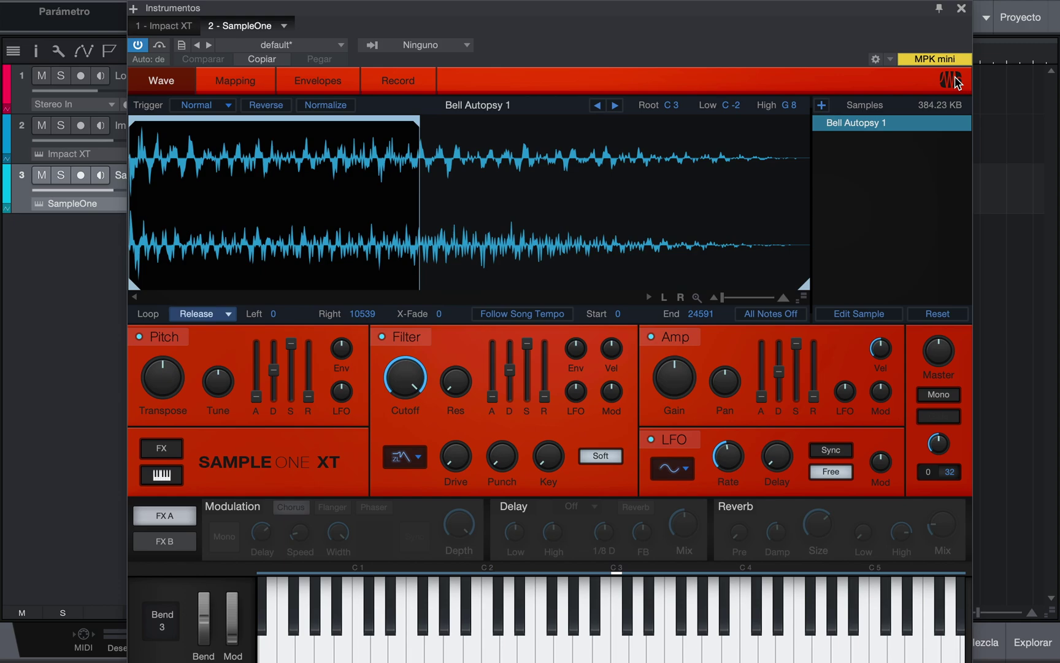
left_click(962, 9)
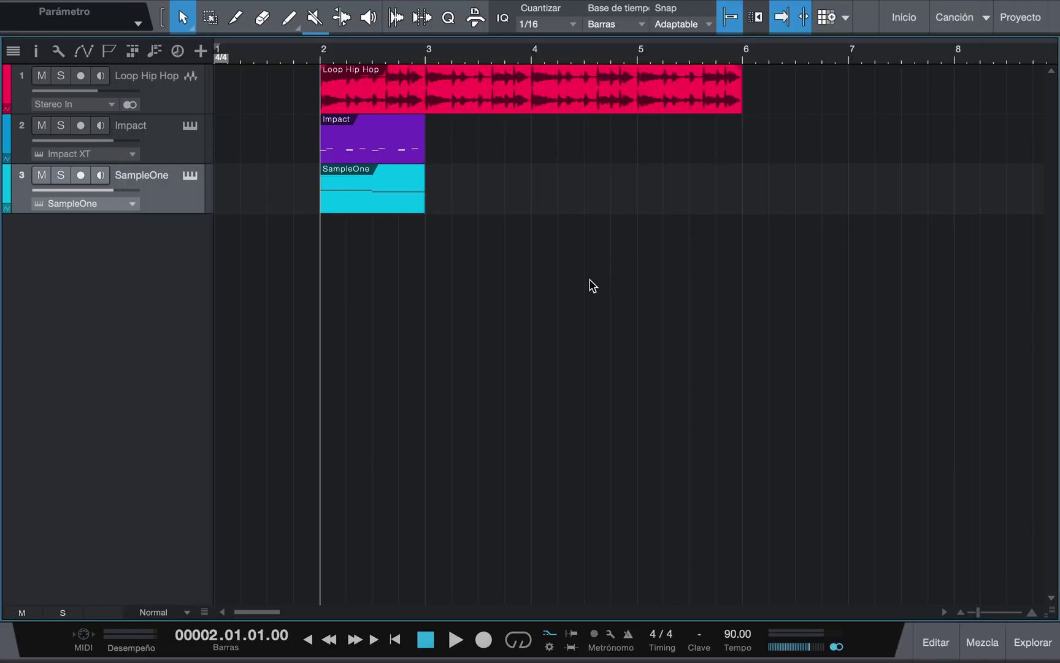
- Show the browser and display the PreSonus instruments with their thumbnails in the Instrumentos list
left_click(1040, 643)
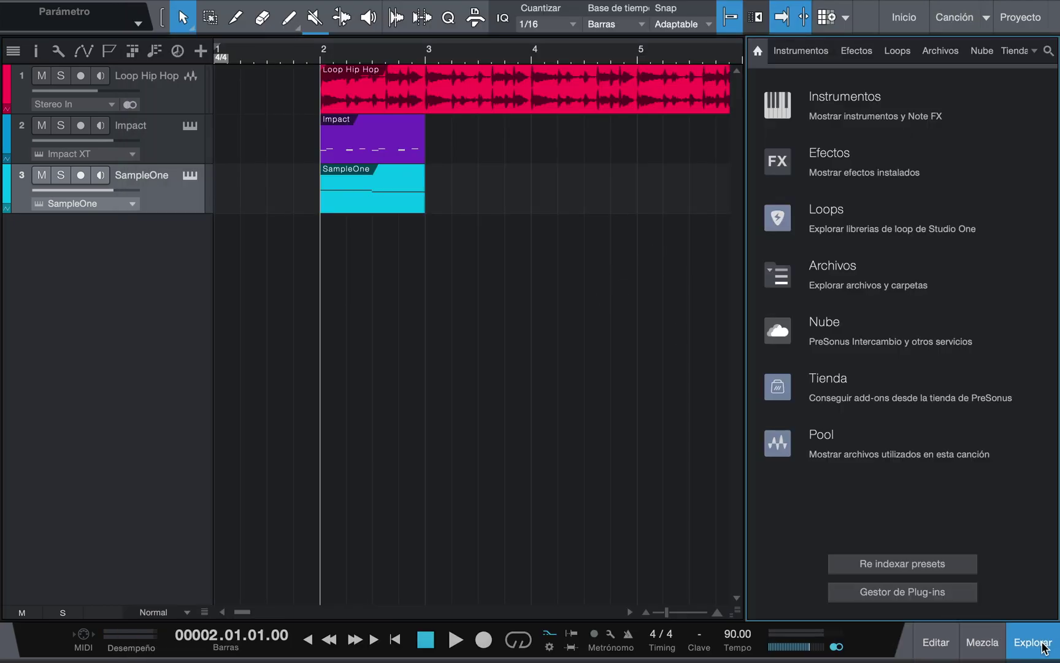
left_click(817, 50)
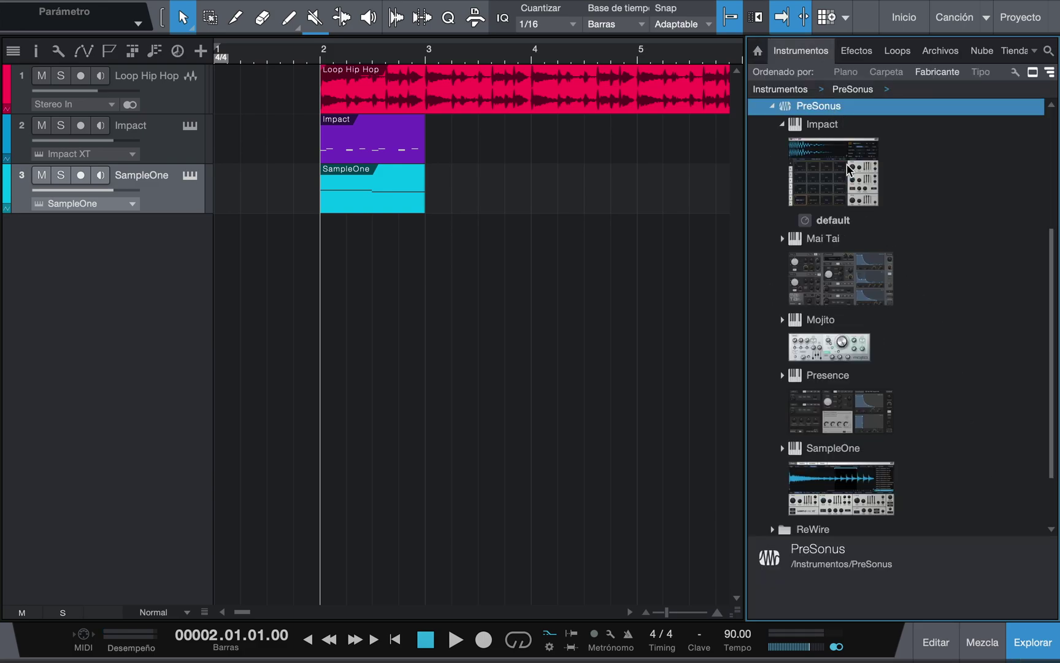
scroll(873, 180, "down", 3)
scroll(873, 180, "up", 3)
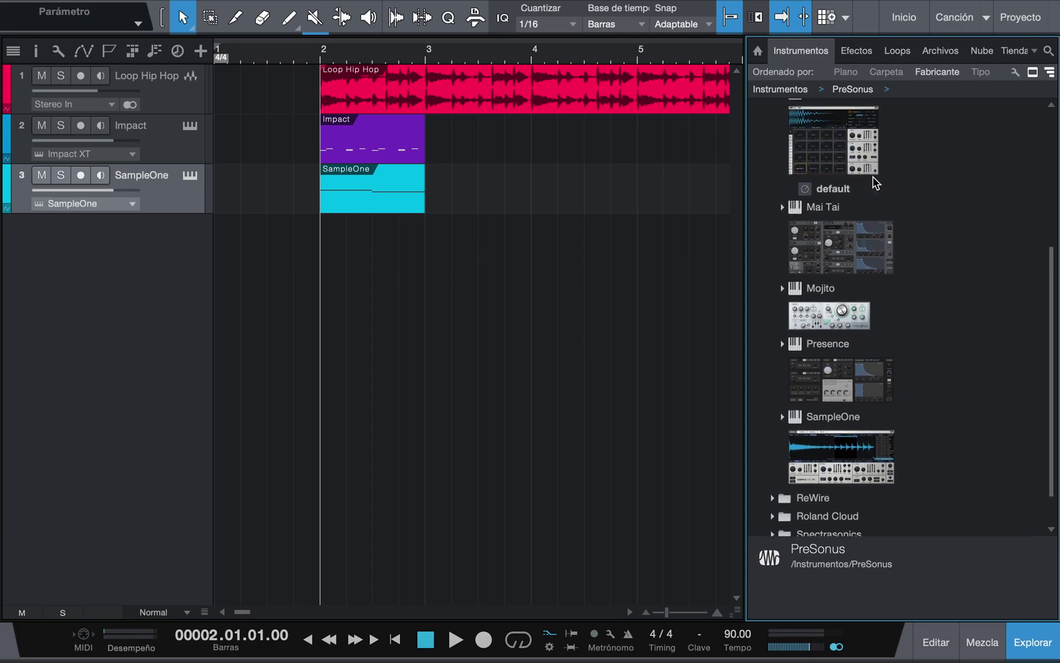
scroll(873, 177, "up", 1)
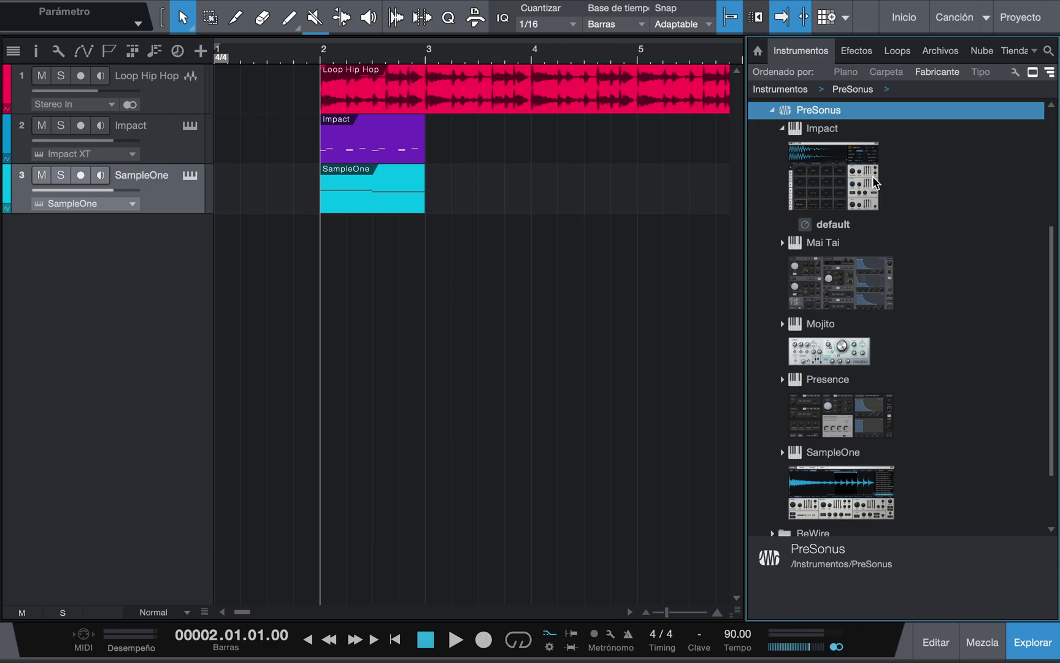
- Hide the plug-in thumbnails in the browser's instrument list and show them again
left_click(1035, 75)
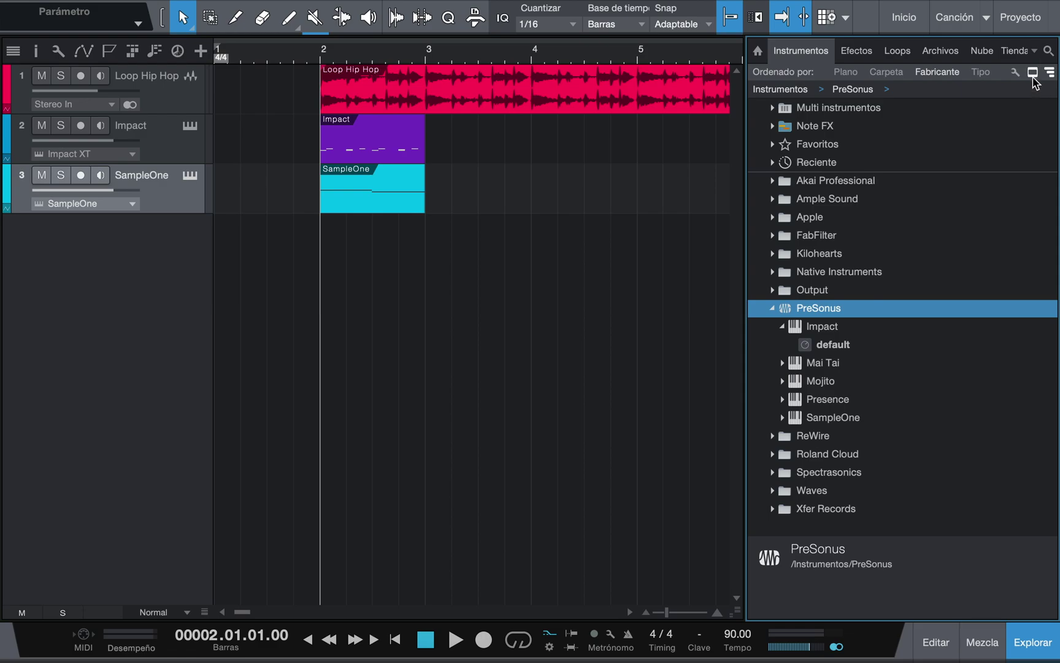
left_click(1033, 76)
scroll(931, 443, "down", 5)
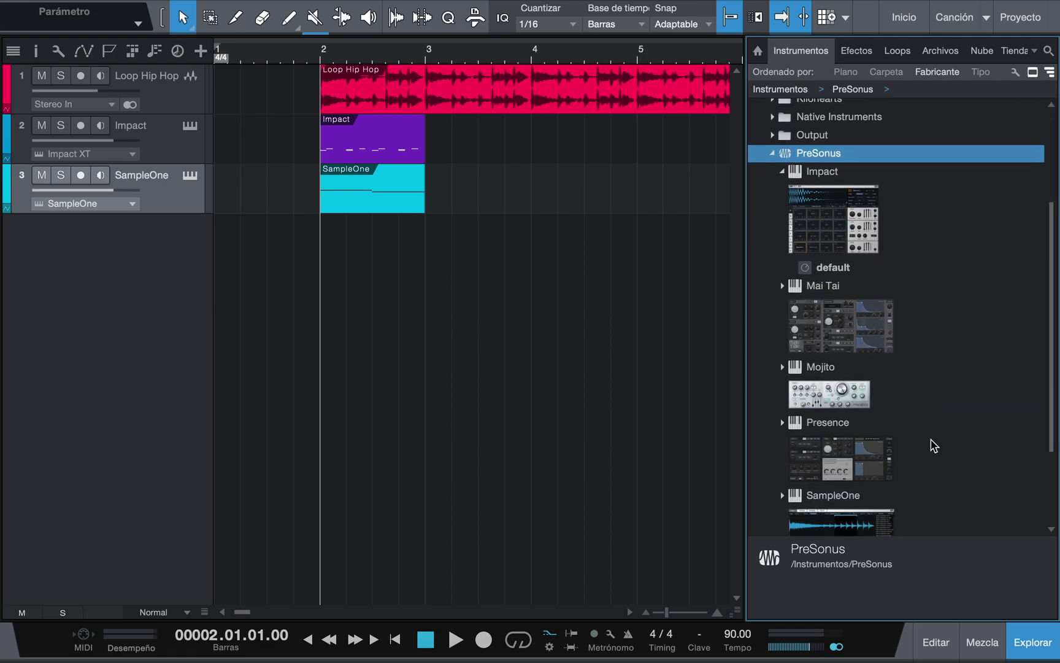
scroll(931, 444, "down", 2)
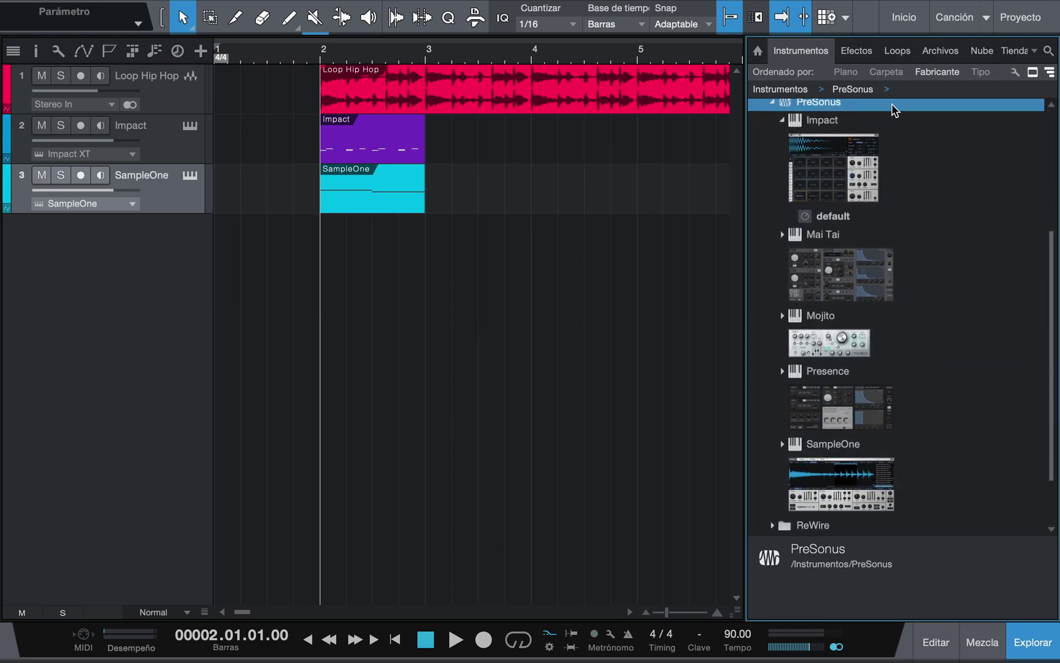
- Look through the Efectos list to the PSPaudioware folder and add PSP VintageWarmer2 on a new audio track
left_click(876, 51)
scroll(836, 334, "down", 6)
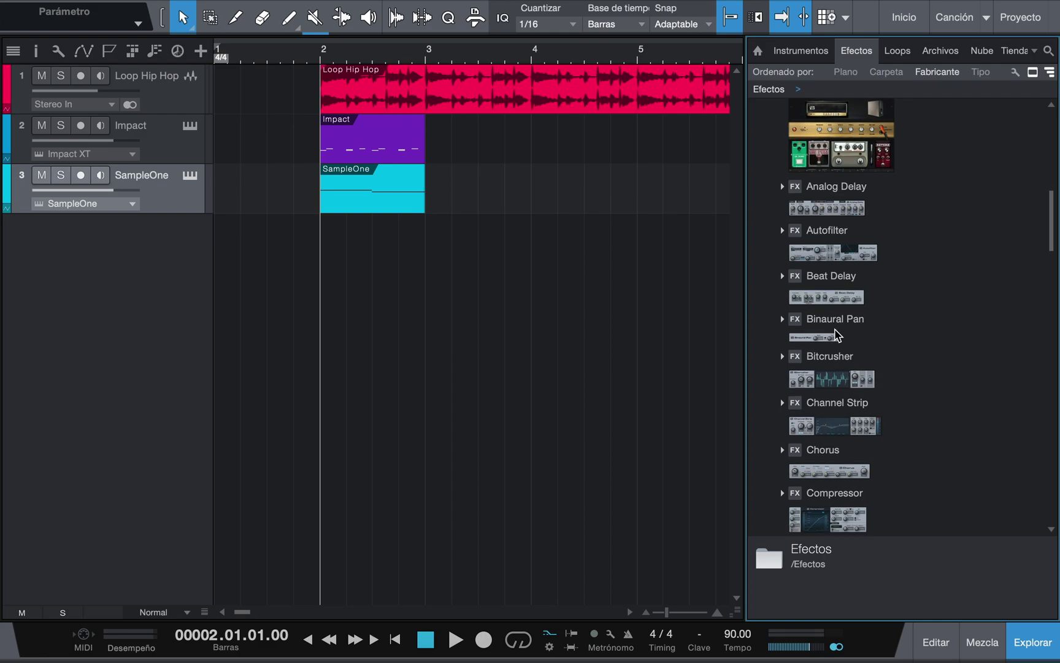
scroll(835, 335, "down", 8)
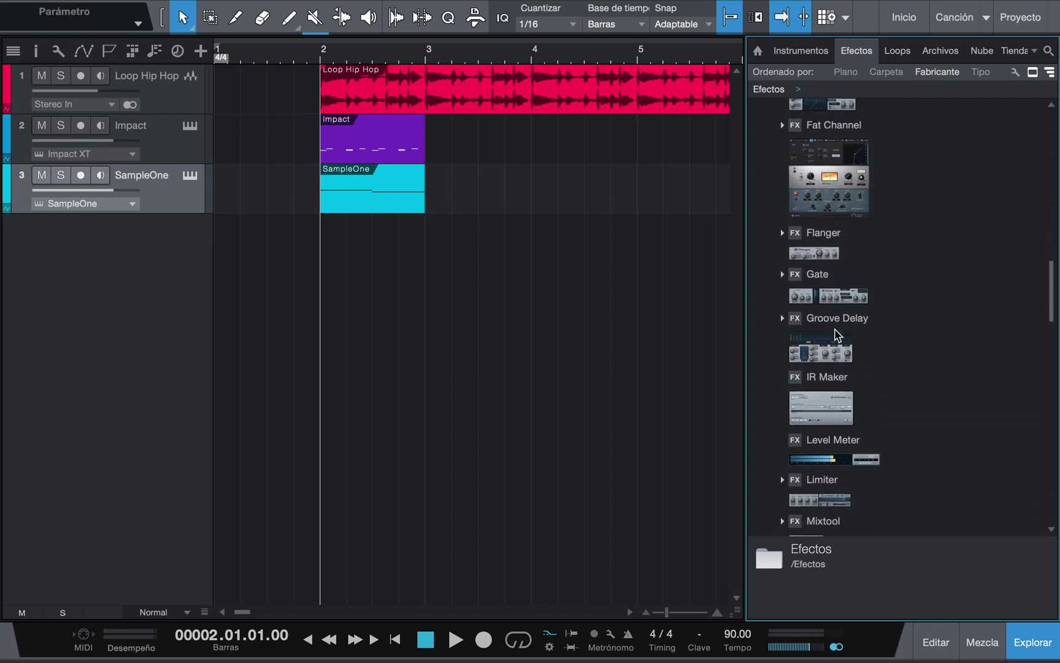
scroll(837, 335, "down", 9)
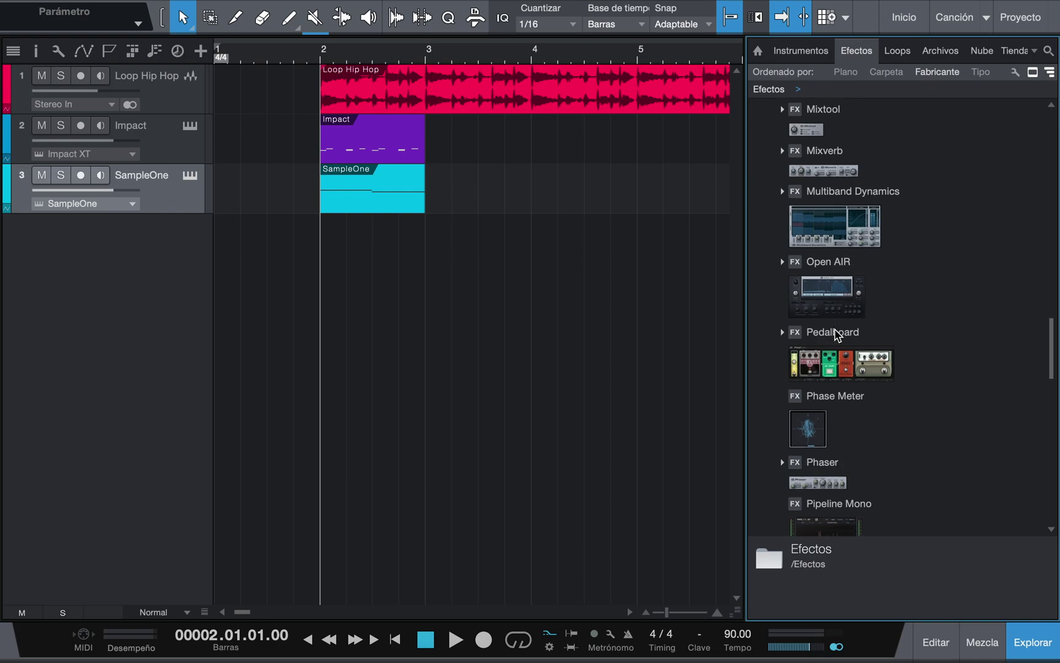
scroll(834, 328, "down", 6)
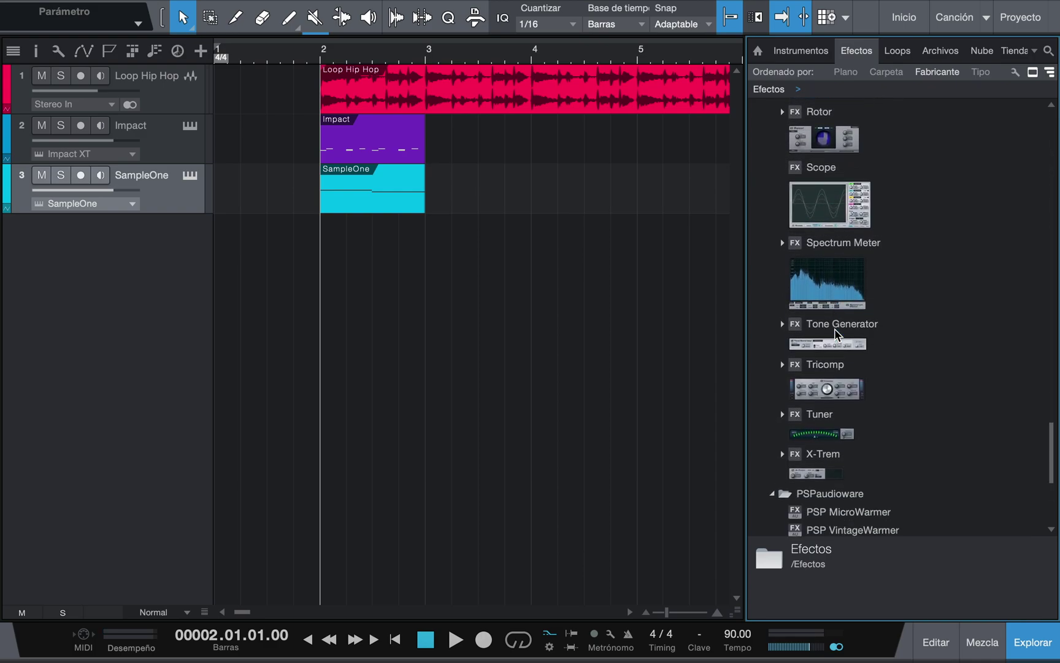
scroll(851, 435, "down", 1)
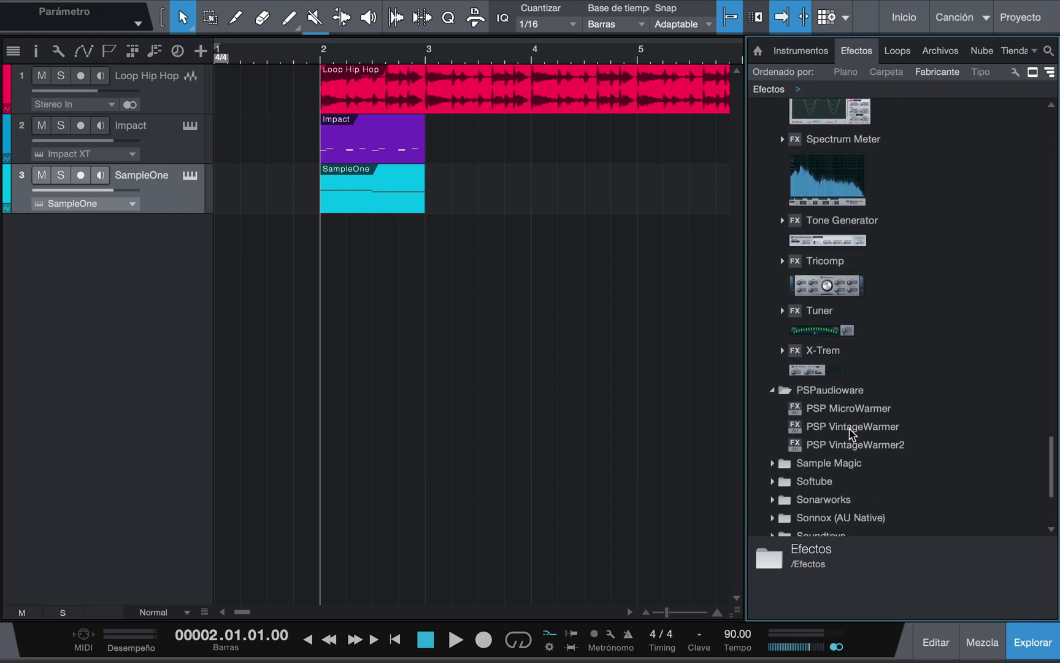
left_click(862, 410)
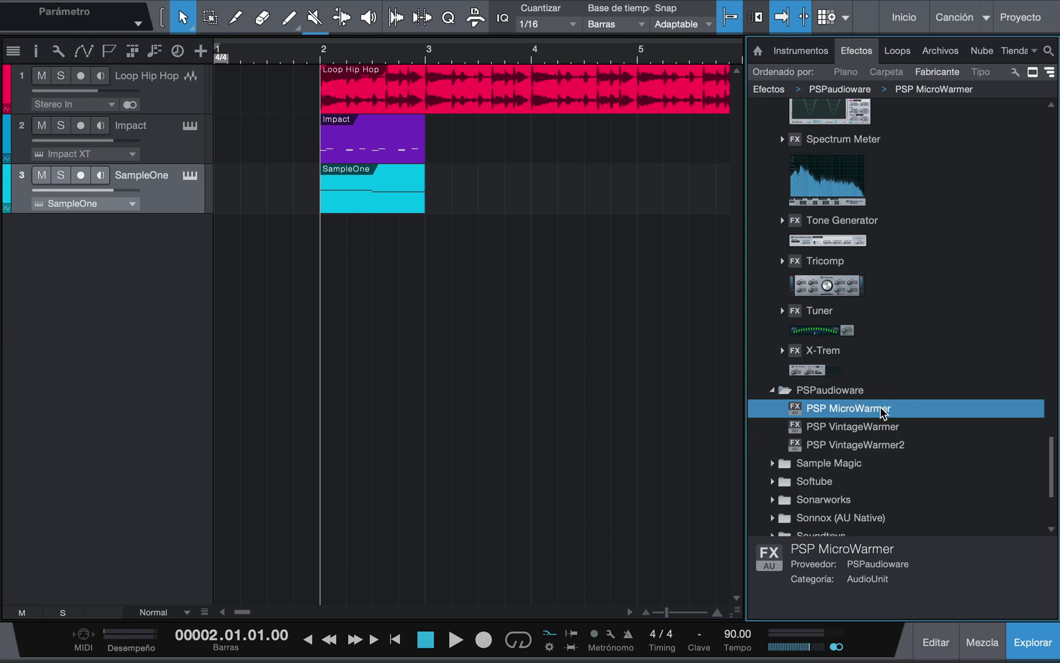
left_click_drag(890, 444, 142, 289)
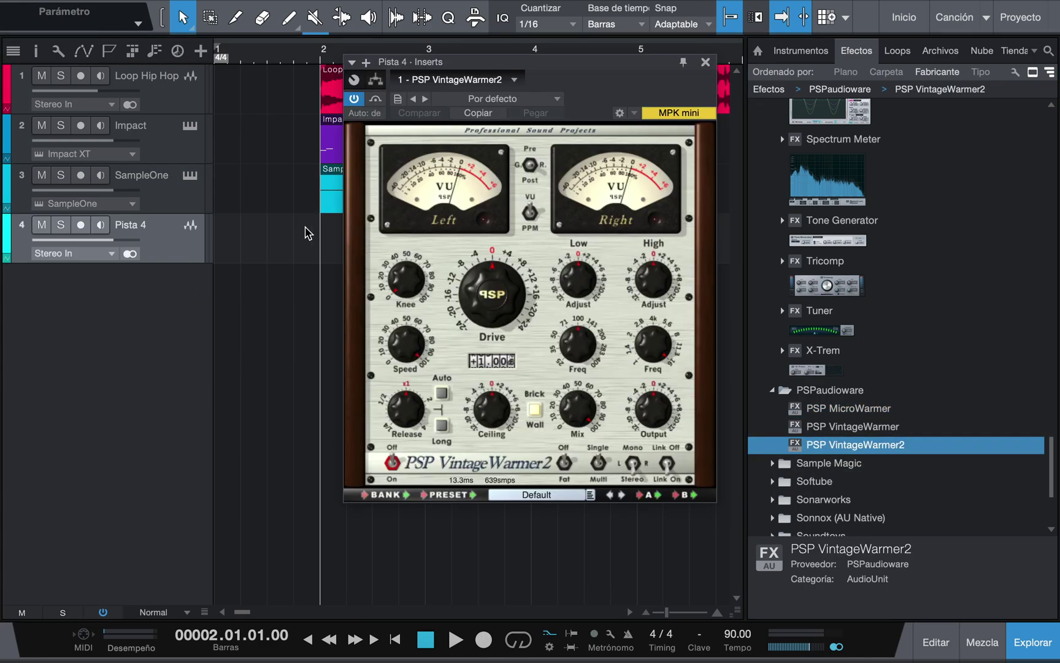
- Update the browser thumbnail of the PSP VintageWarmer2 plug-in (Actualizar miniatura de plugin) and close the plug-in window
left_click_drag(533, 67, 421, 71)
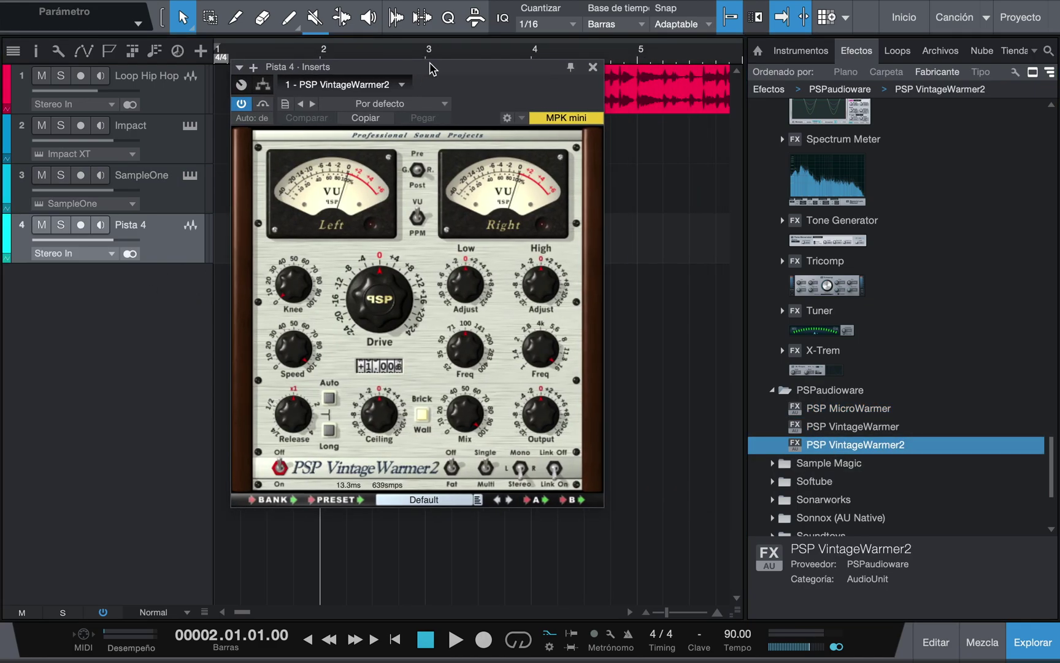
left_click(403, 86)
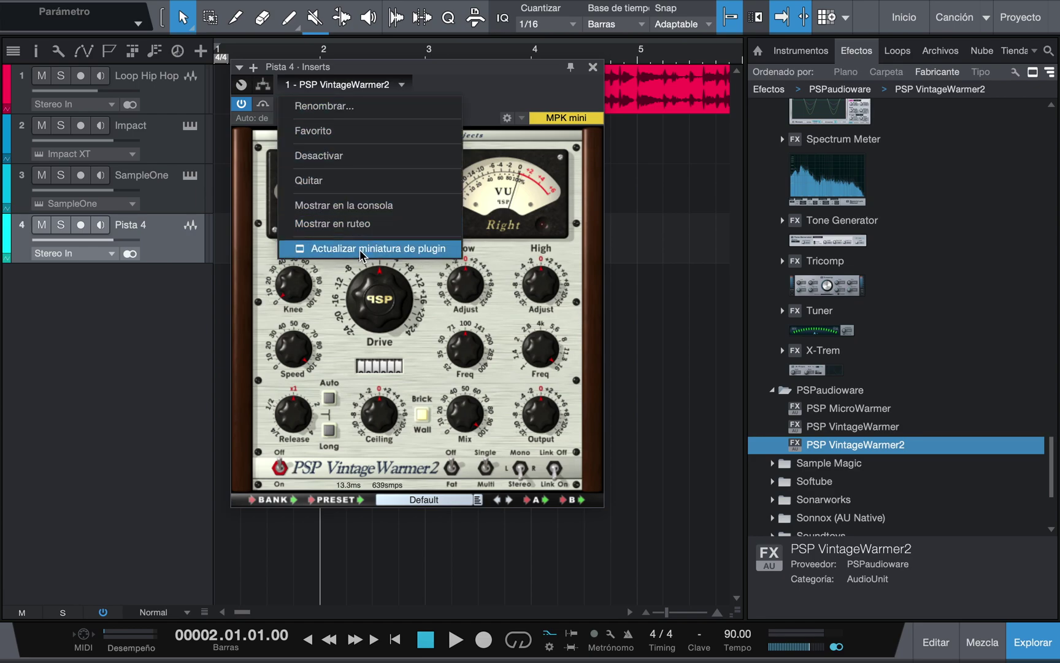
left_click(452, 250)
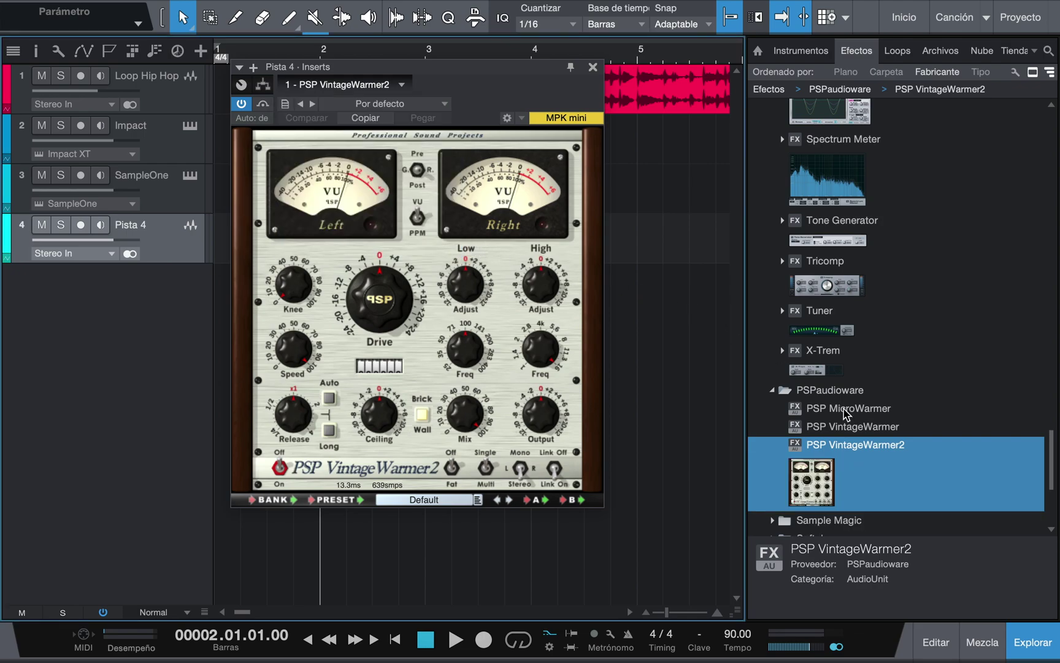
scroll(817, 489, "down", 2)
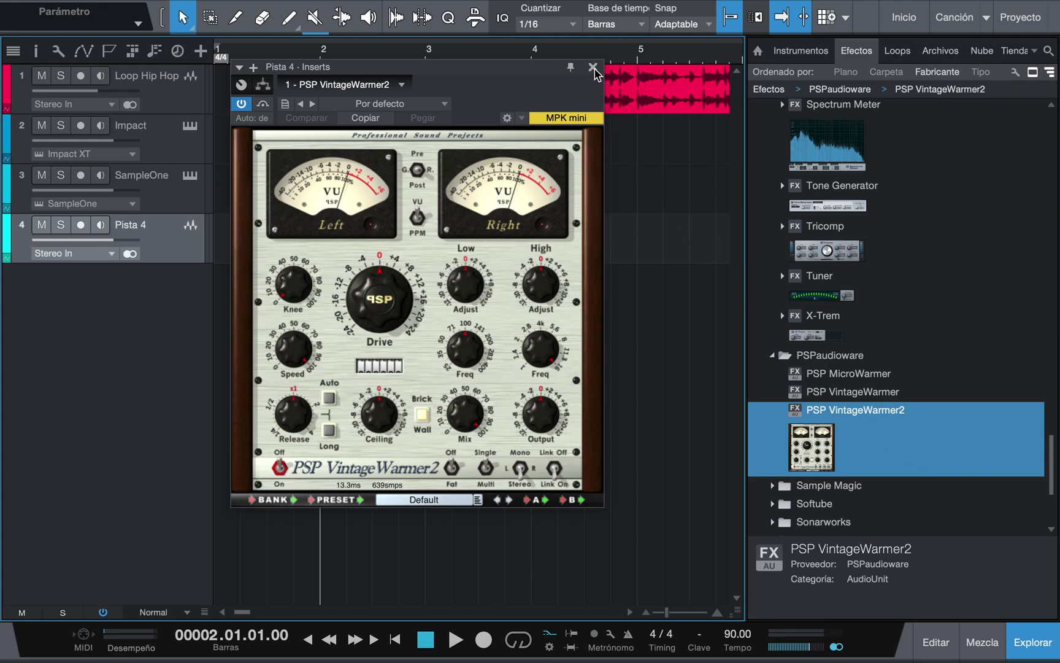
left_click(593, 69)
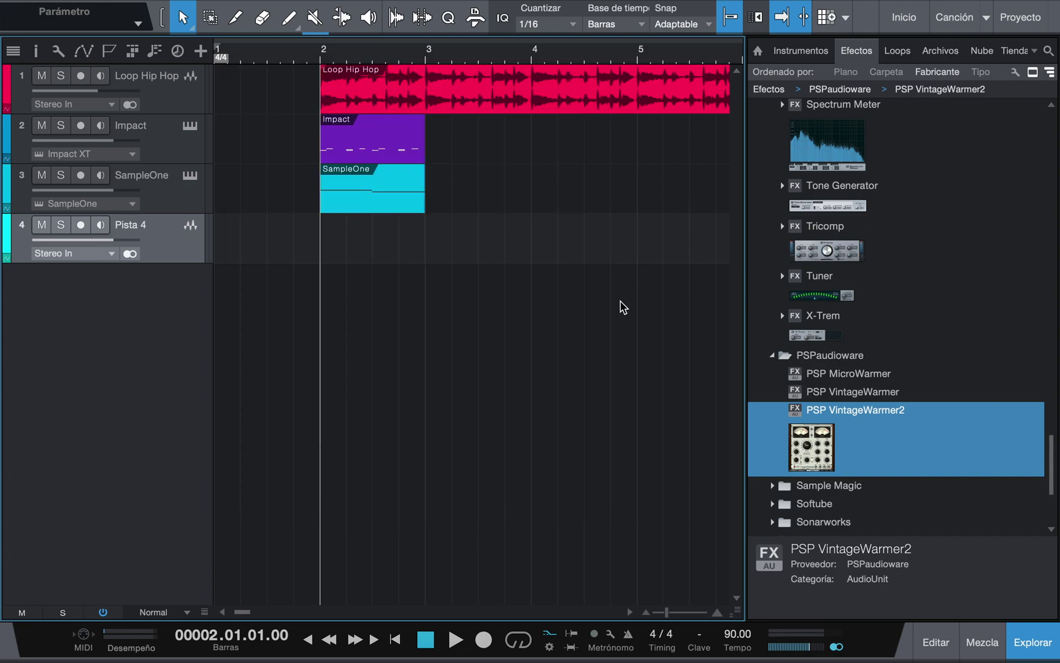